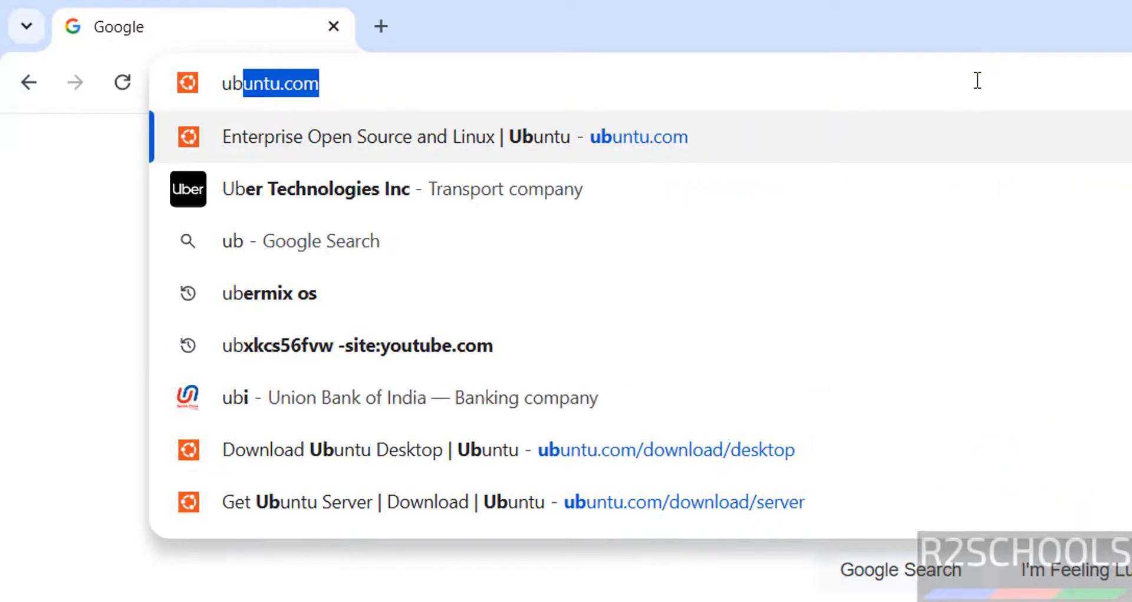
Step: Go to ubuntu.com and open the Get Ubuntu Server download page
text(om)
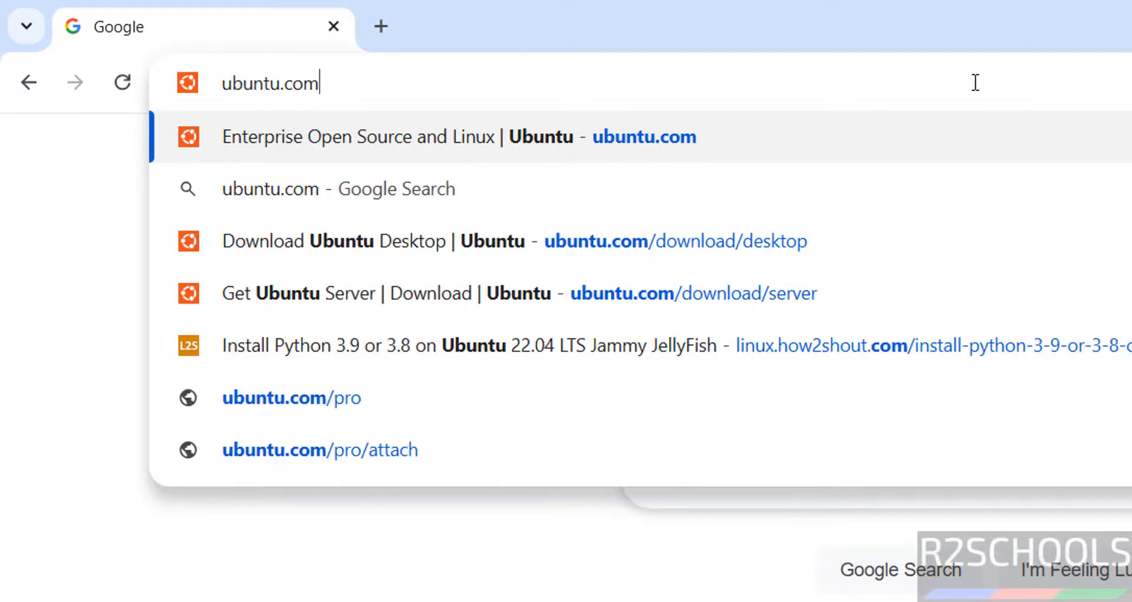
key(Return)
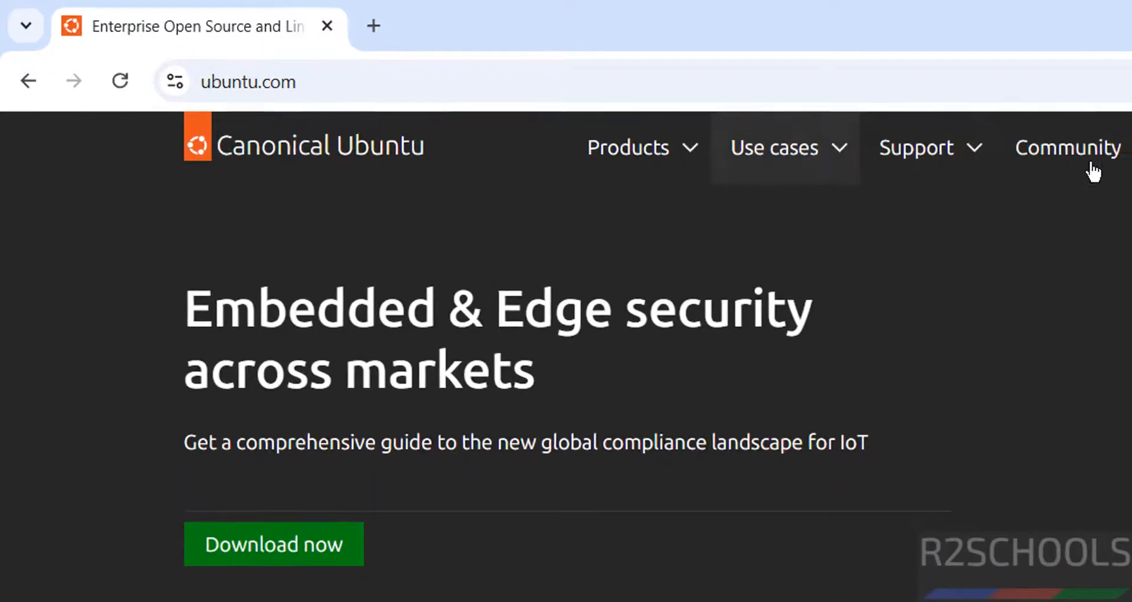
click(1018, 138)
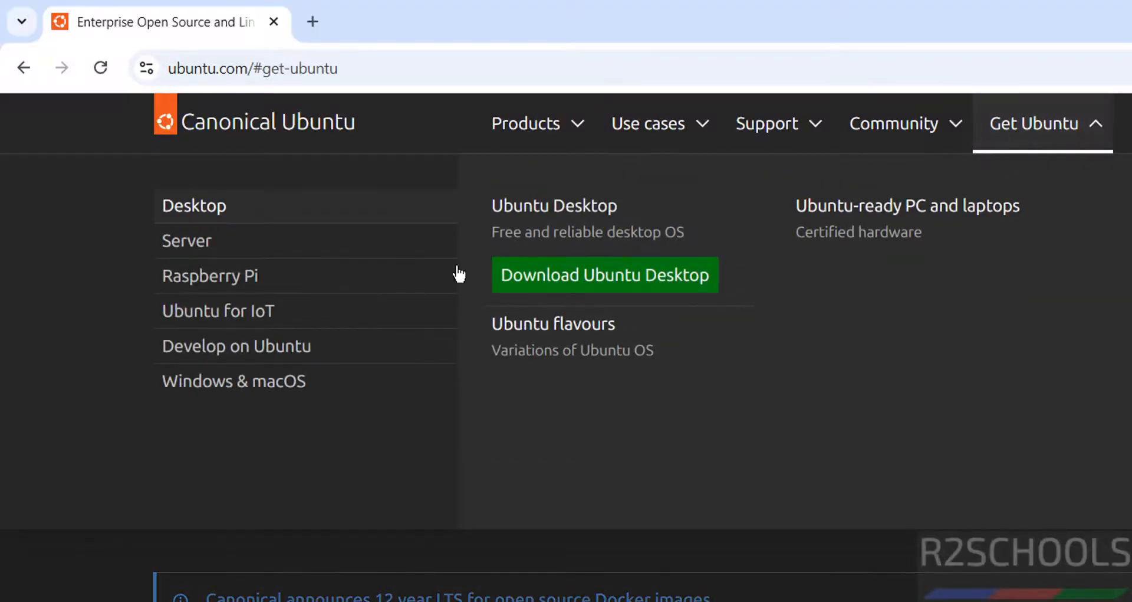
click(189, 245)
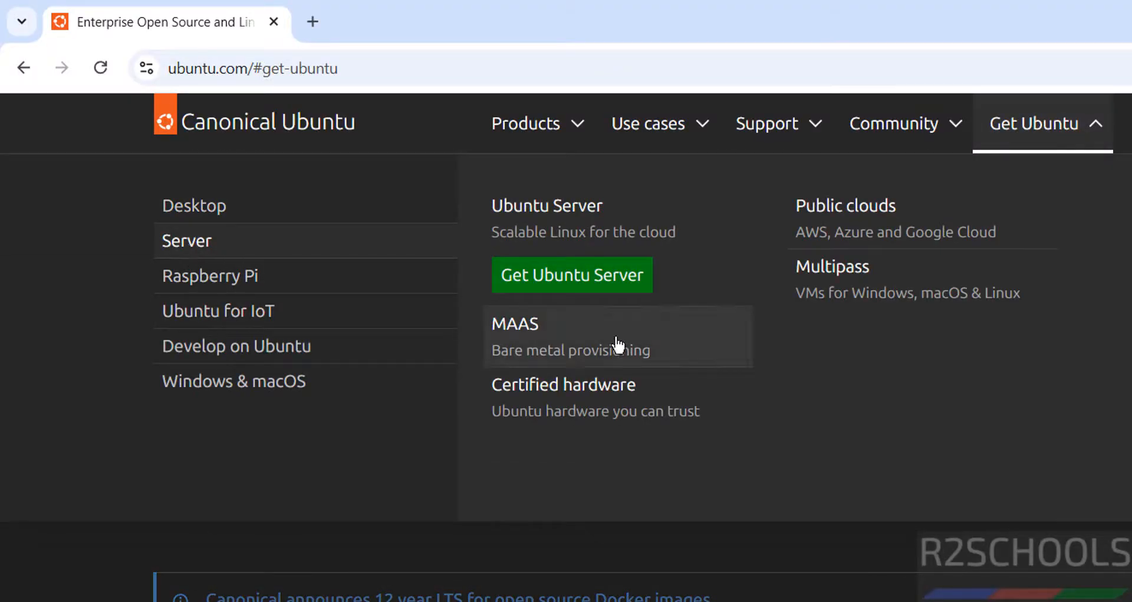
click(591, 288)
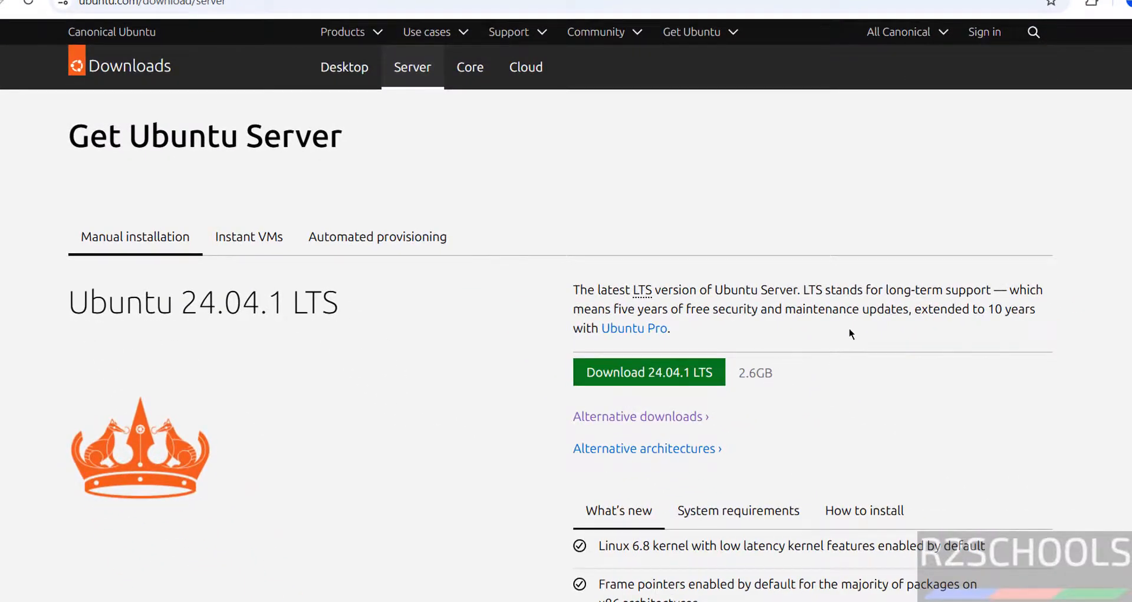
Step: Start downloading the previous Ubuntu Server release 22.04.5 LTS from the alternative downloads
scroll(851, 333, down, 9)
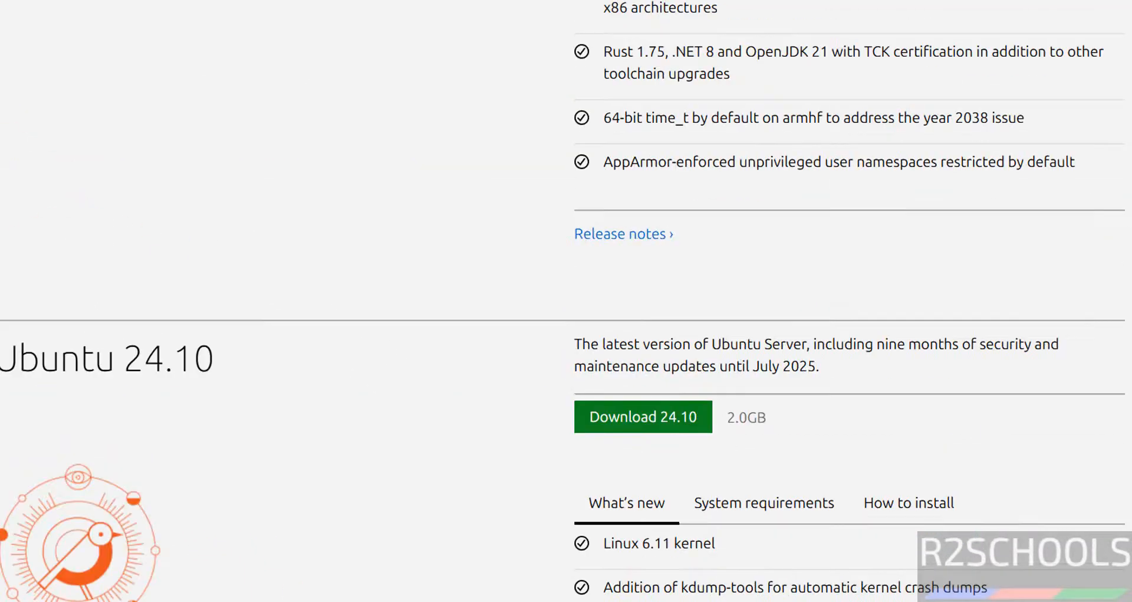
scroll(851, 333, down, 10)
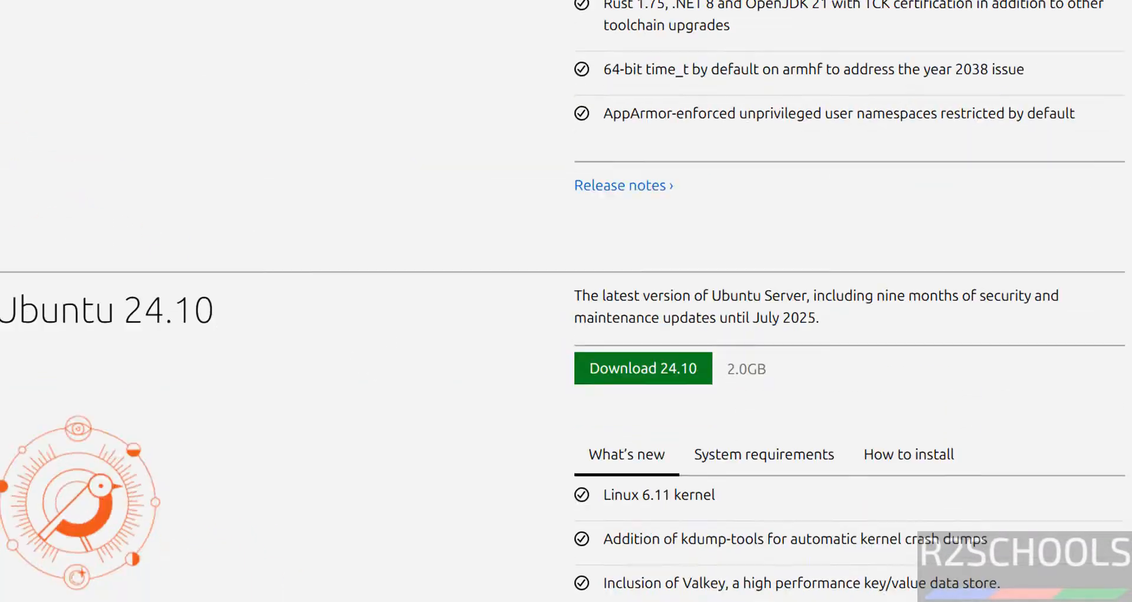
scroll(563, 279, down, 2)
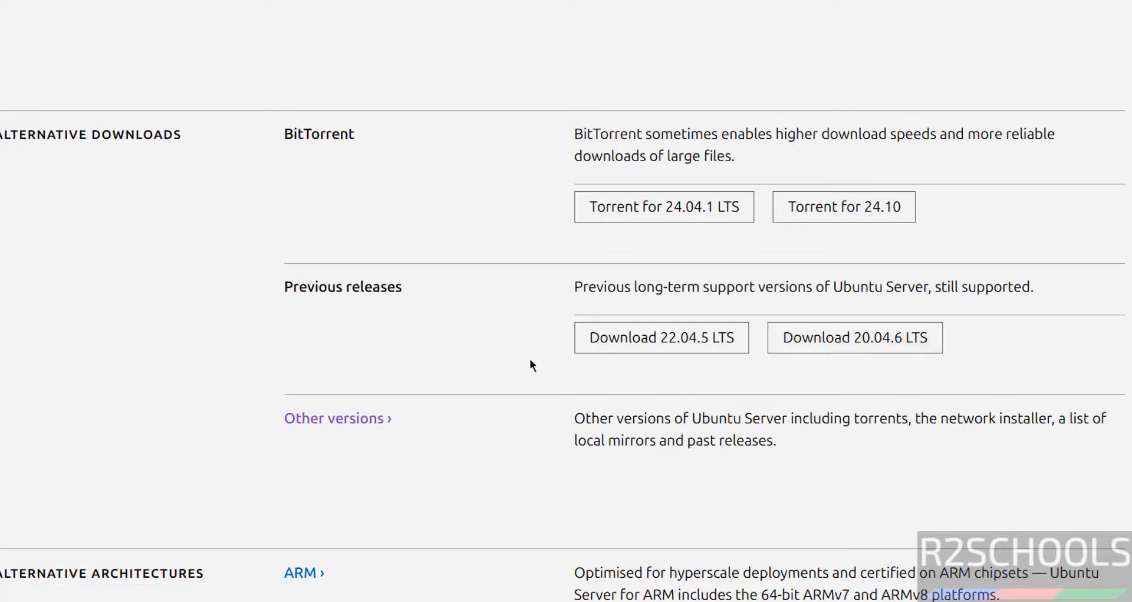
click(611, 354)
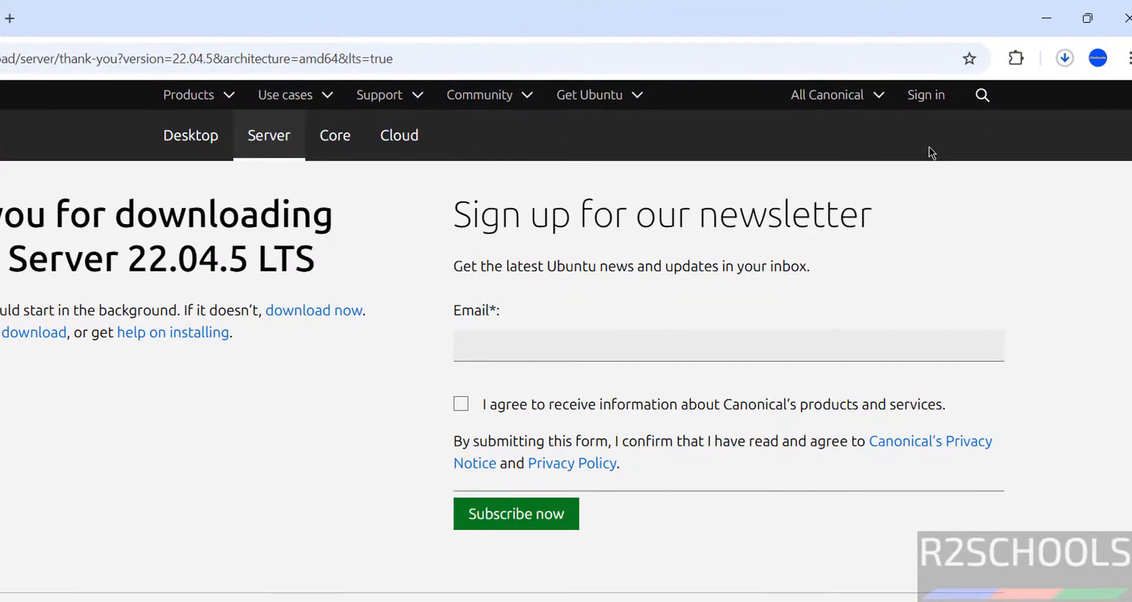
Step: Cancel the ubuntu-22.04.5-live-server-amd64.iso download and clear its entry from the download history
key(ctrl+j)
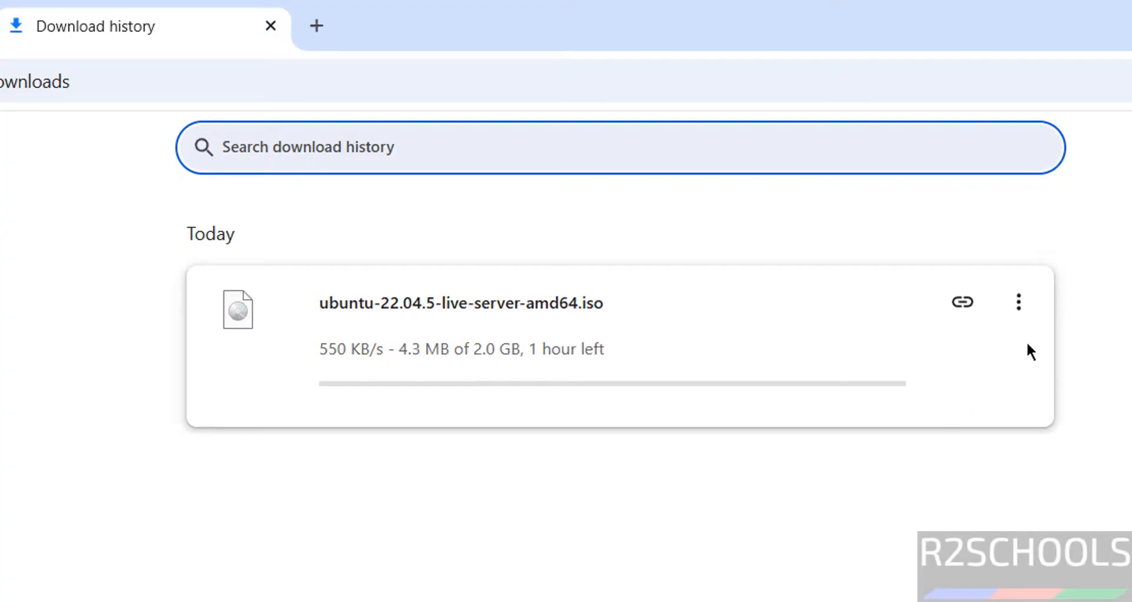
click(1028, 308)
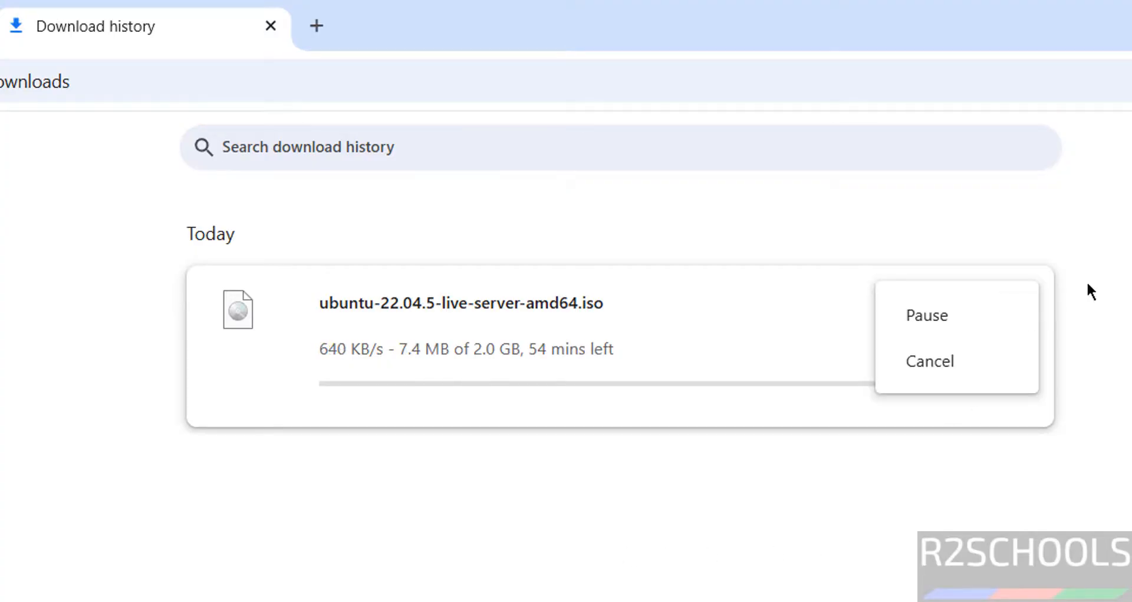
click(940, 357)
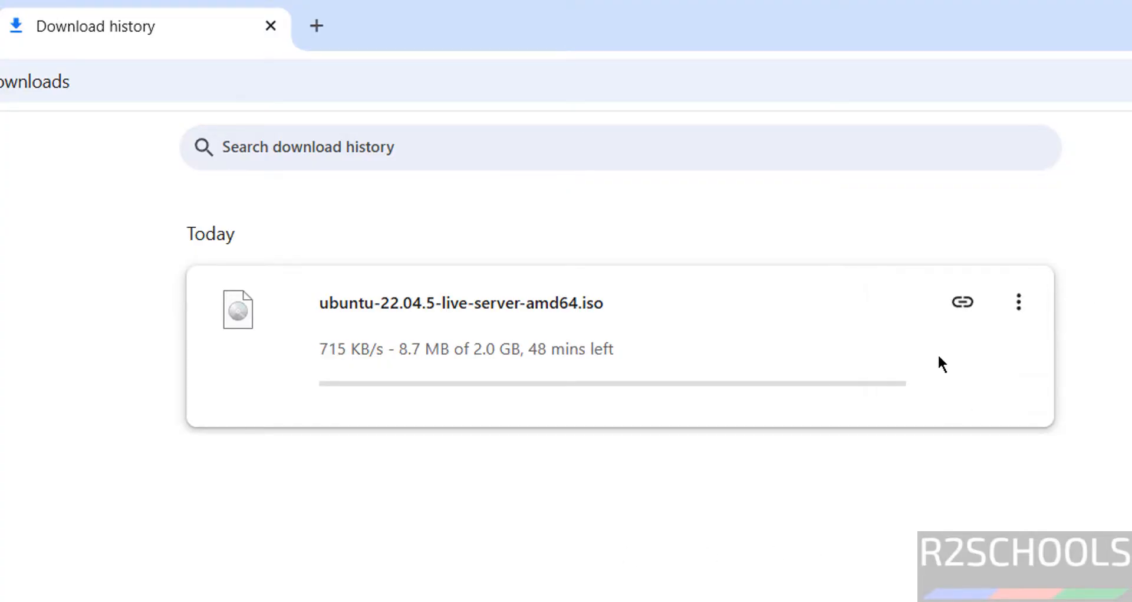
click(1010, 302)
click(1018, 302)
click(1018, 309)
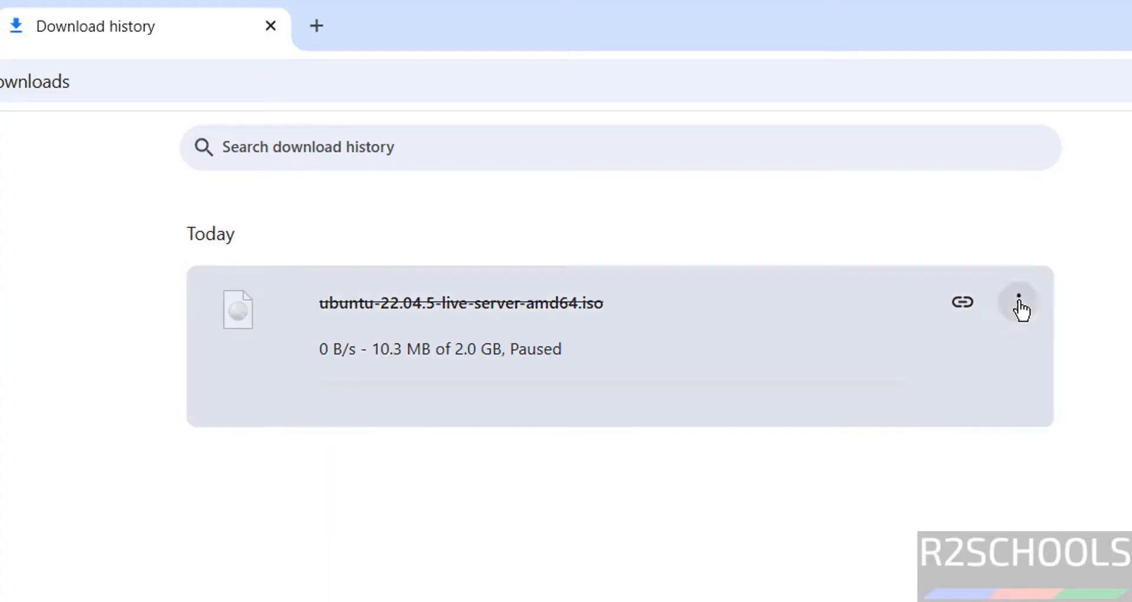
click(1018, 309)
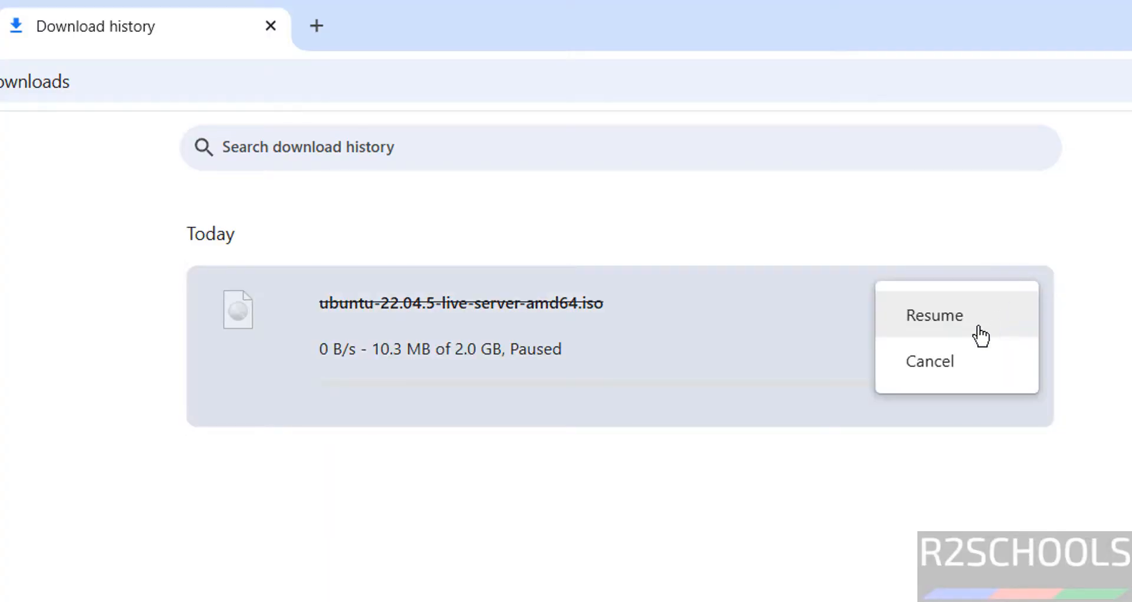
click(947, 363)
click(1019, 302)
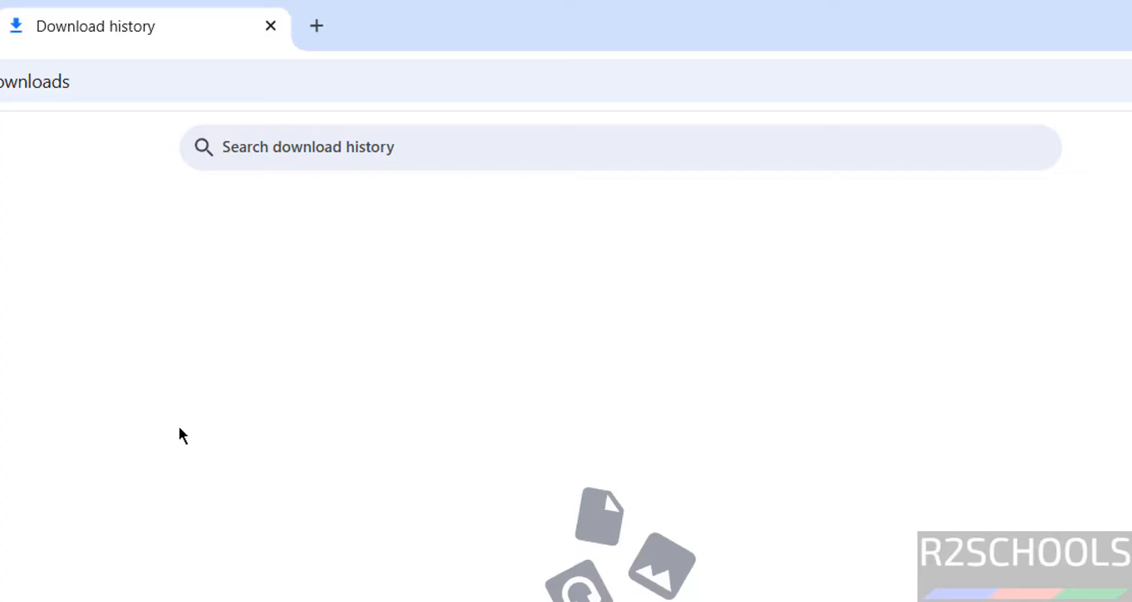
Step: Launch VMware Workstation Pro
key(super)
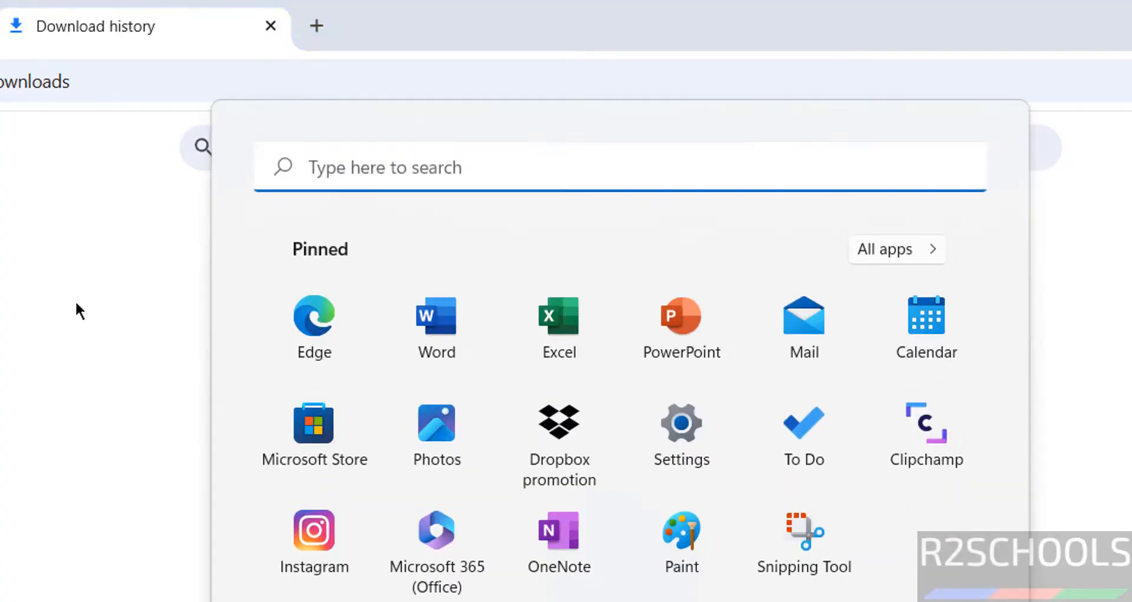
text(vmware)
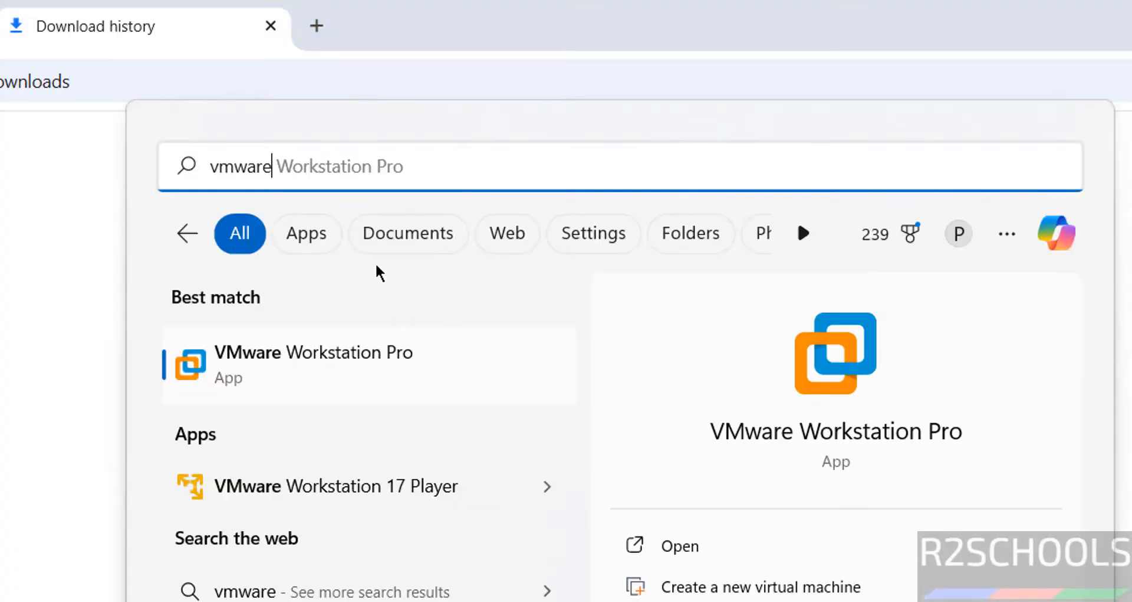
click(295, 356)
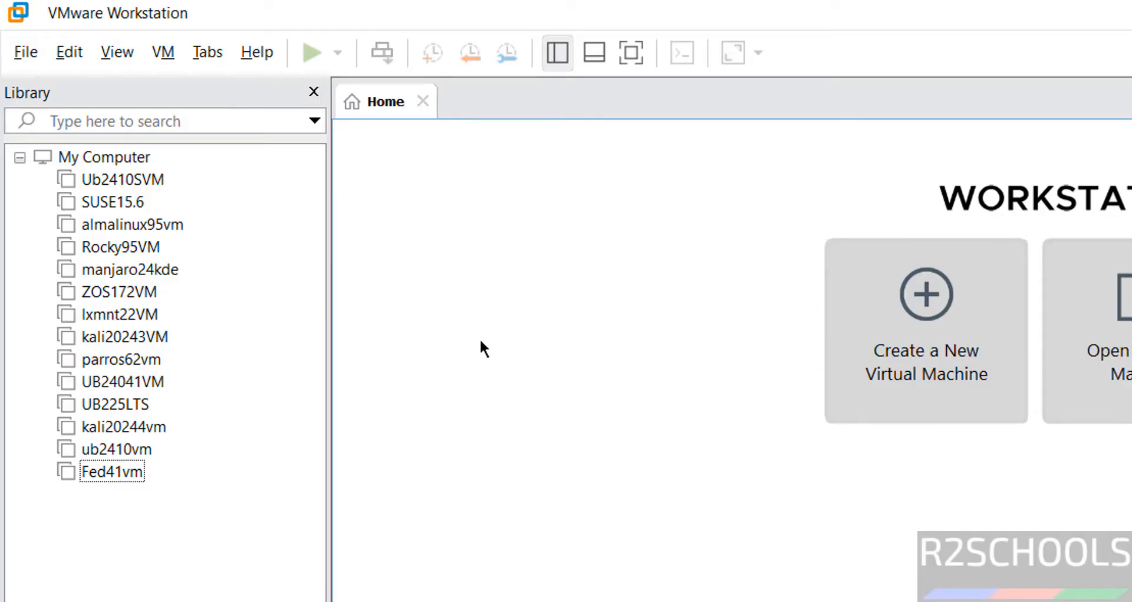
Step: Start creating a new virtual machine with the Typical (recommended) configuration
click(23, 59)
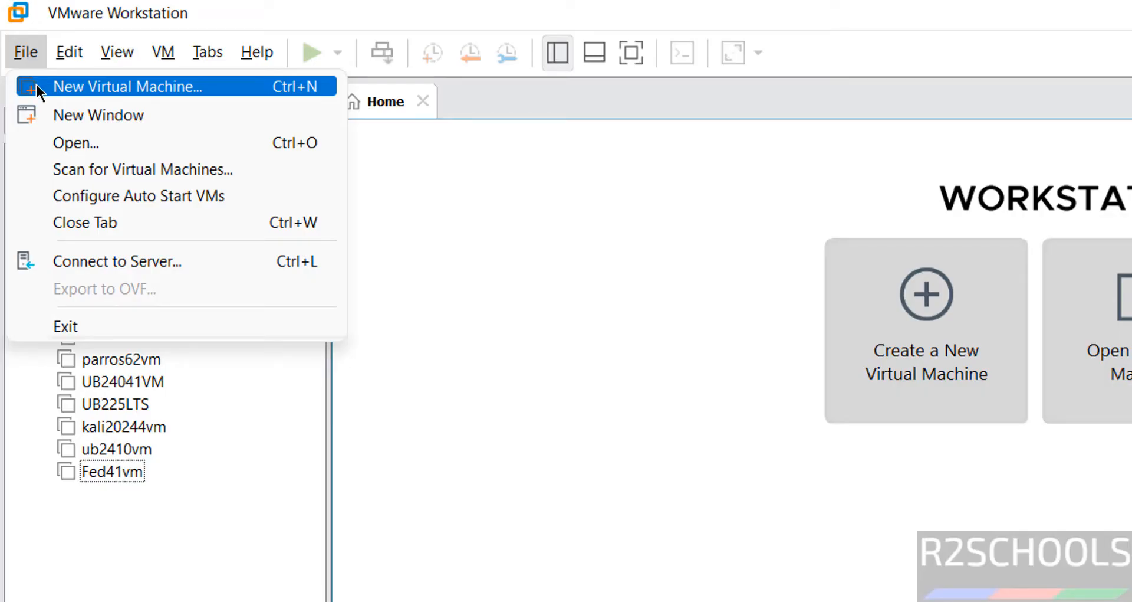
click(856, 351)
click(859, 357)
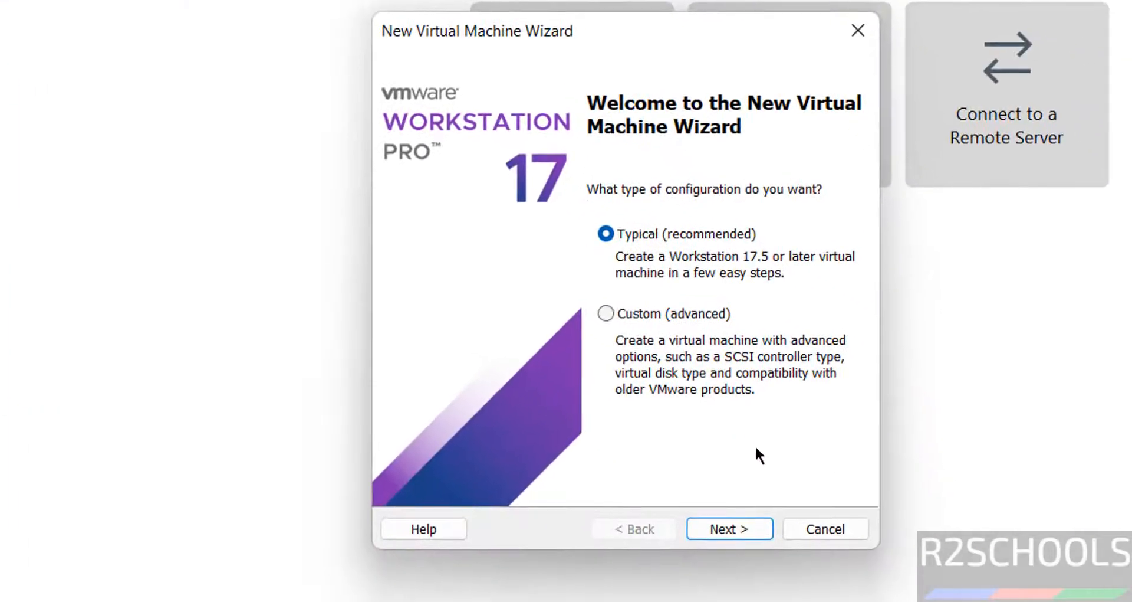
click(753, 527)
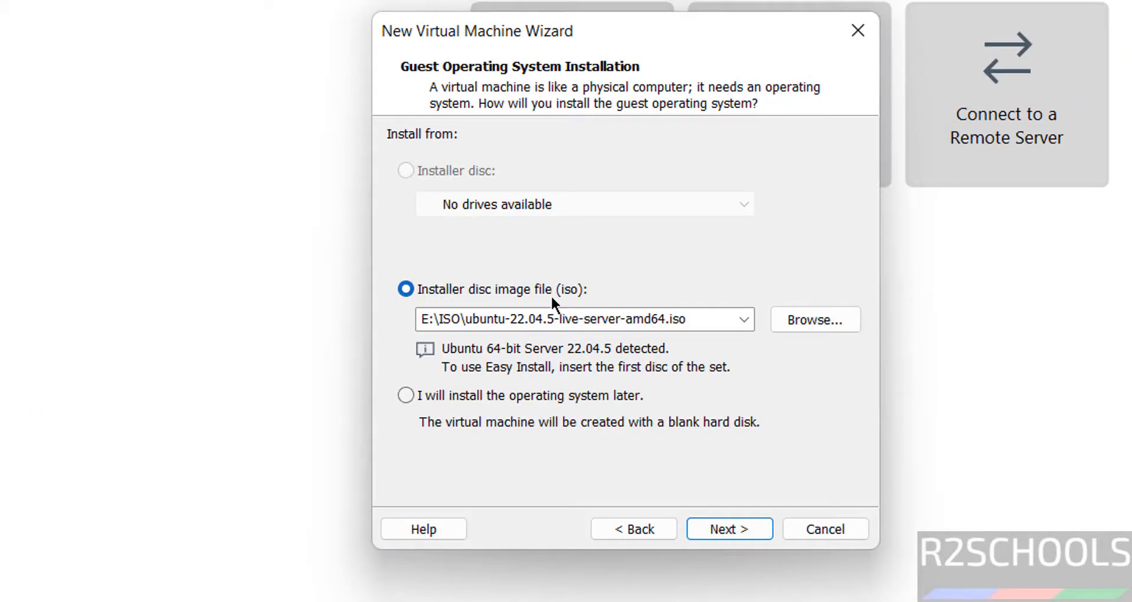
Step: Choose ubuntu-22.04.5-live-server-amd64.iso from the ISO folder on drive E: as the installer disc image and continue
click(802, 323)
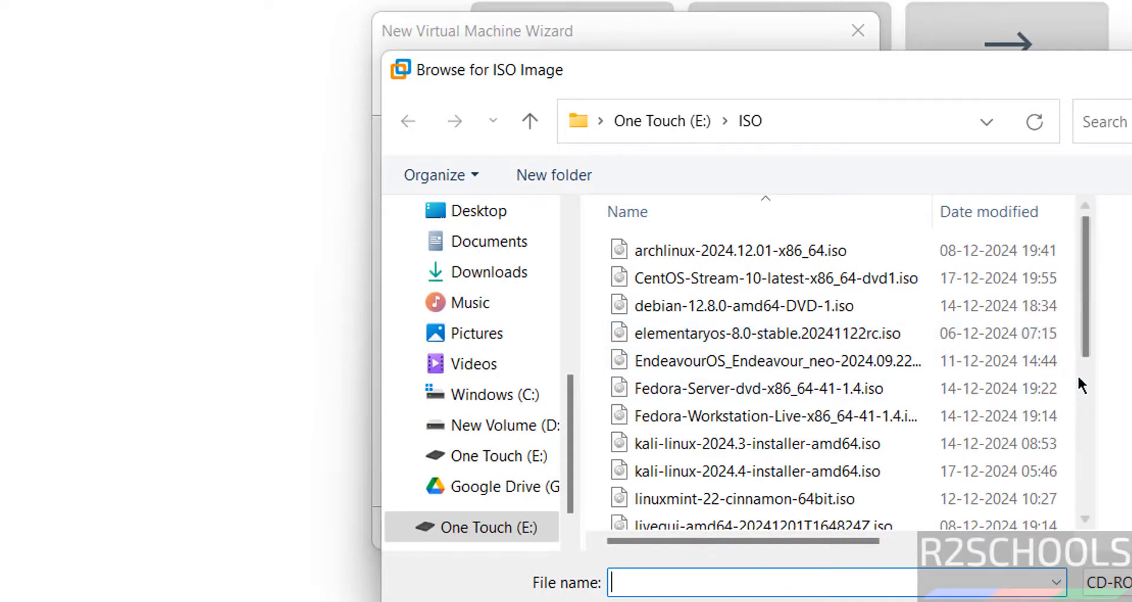
click(1087, 382)
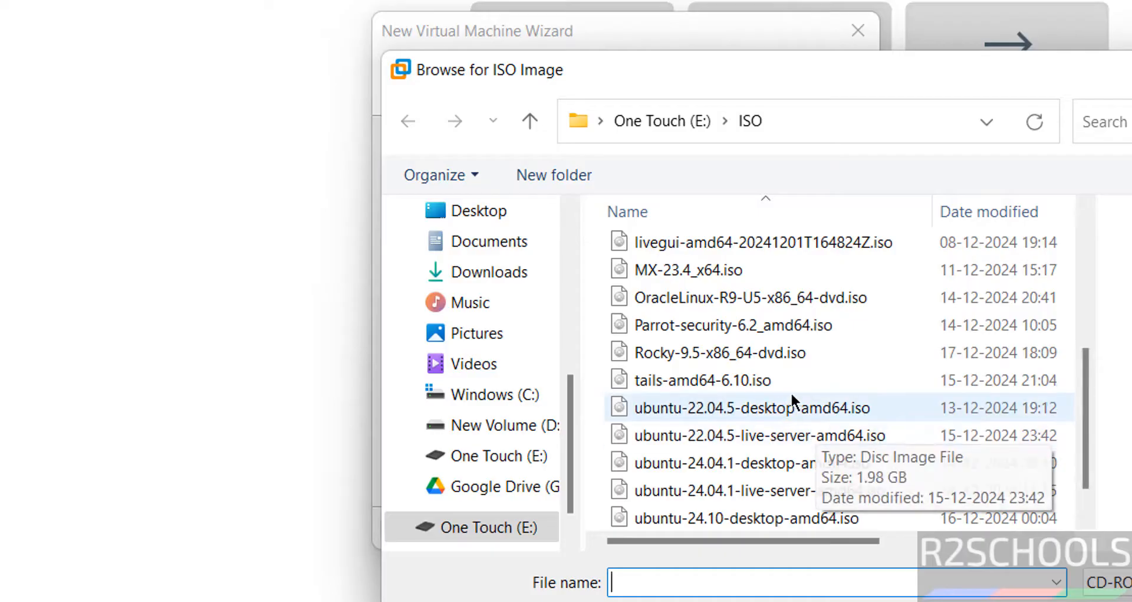
click(739, 434)
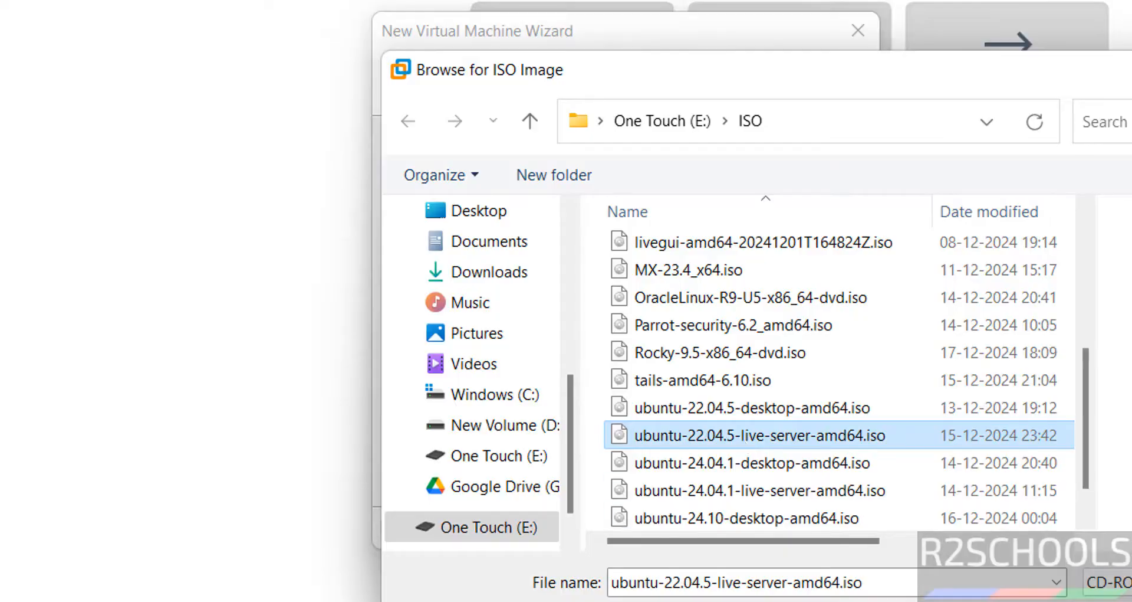
double_click(700, 430)
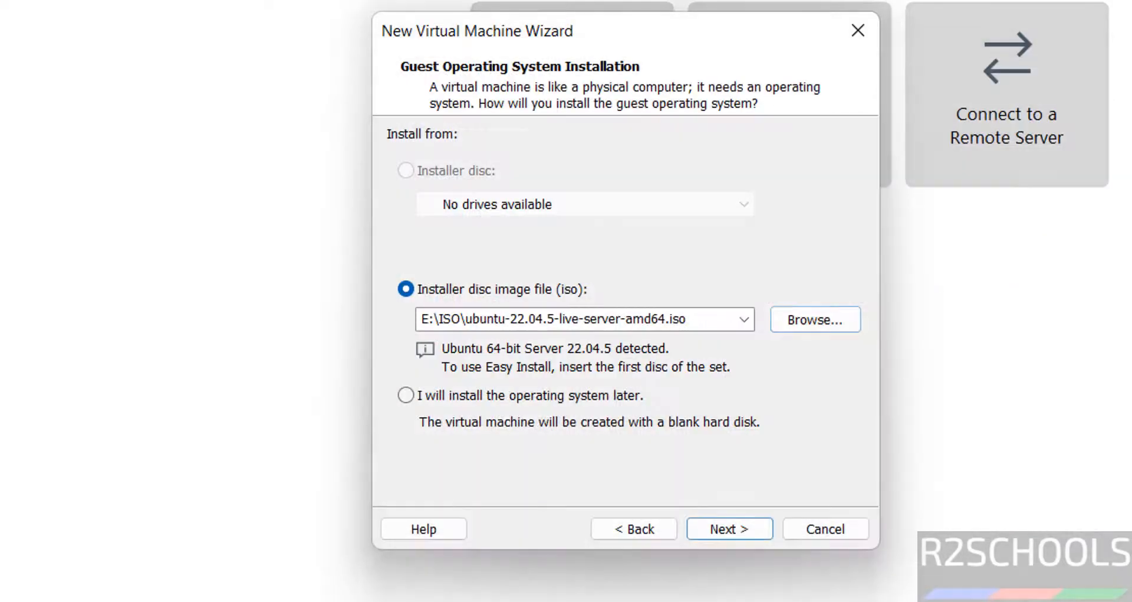
click(720, 528)
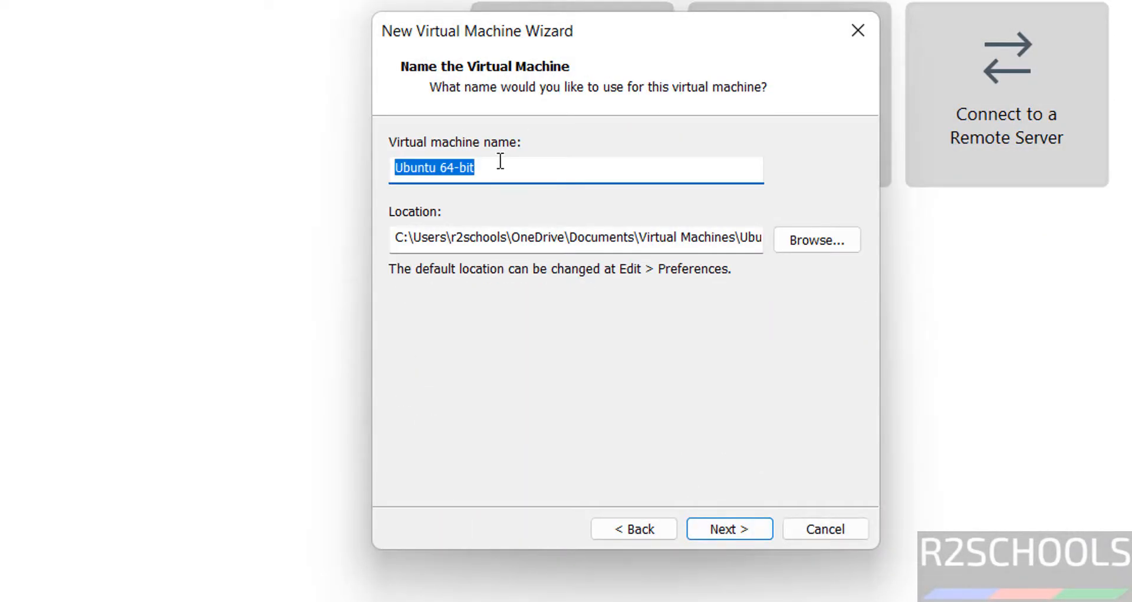
Step: Name the virtual machine UBS2204VM
text(UBS)
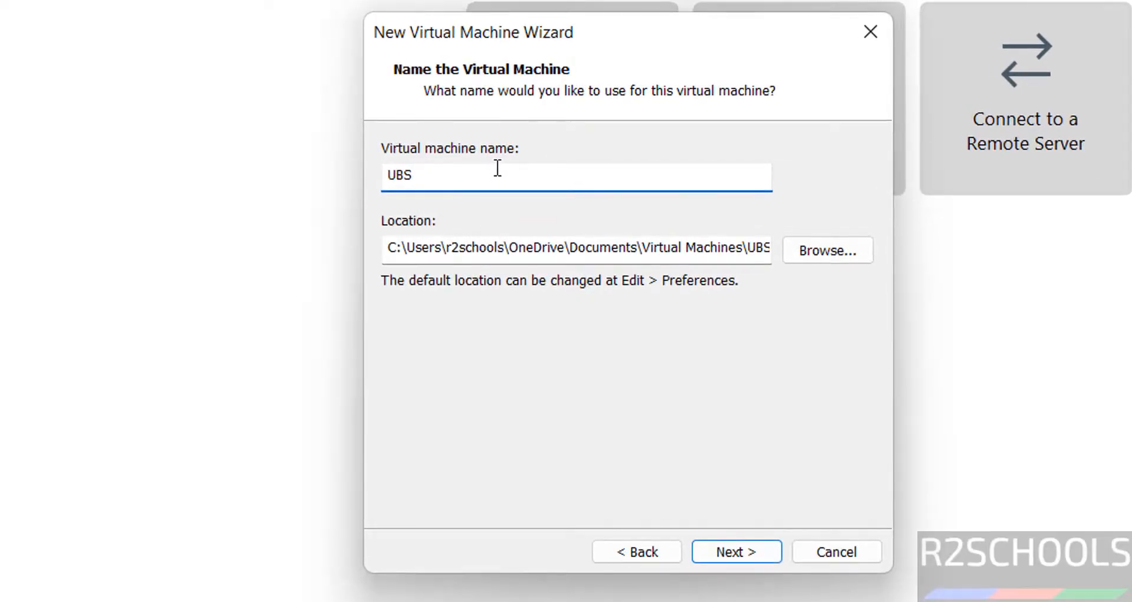
text(2204VM)
key(ctrl+a)
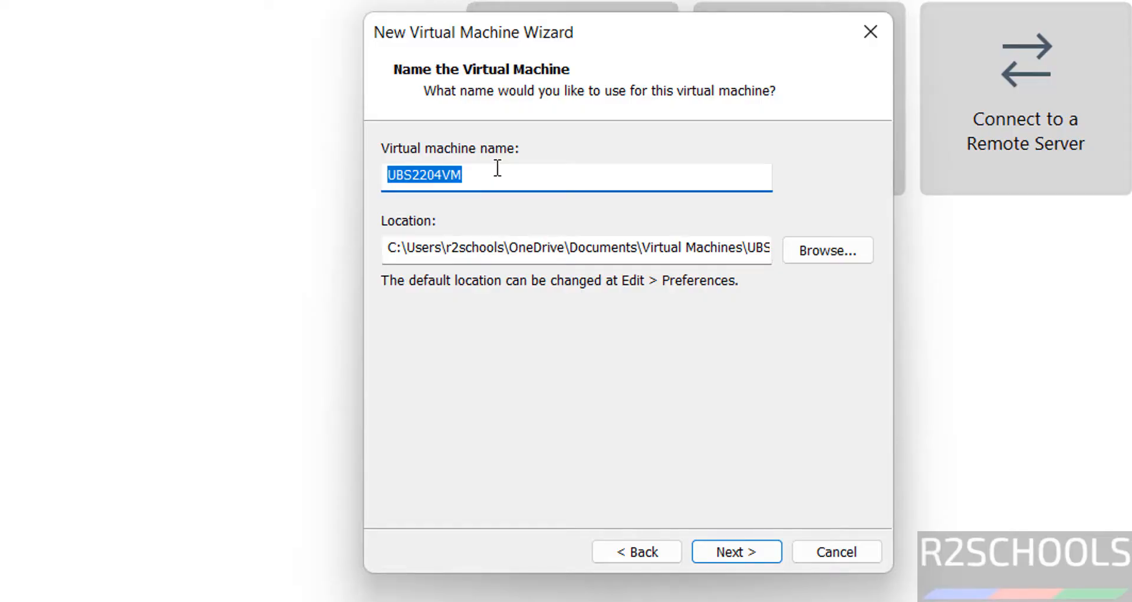
Step: Create a folder named UBS2204VM inside VMS on One Touch (E:) and set it as the virtual machine's location
click(814, 252)
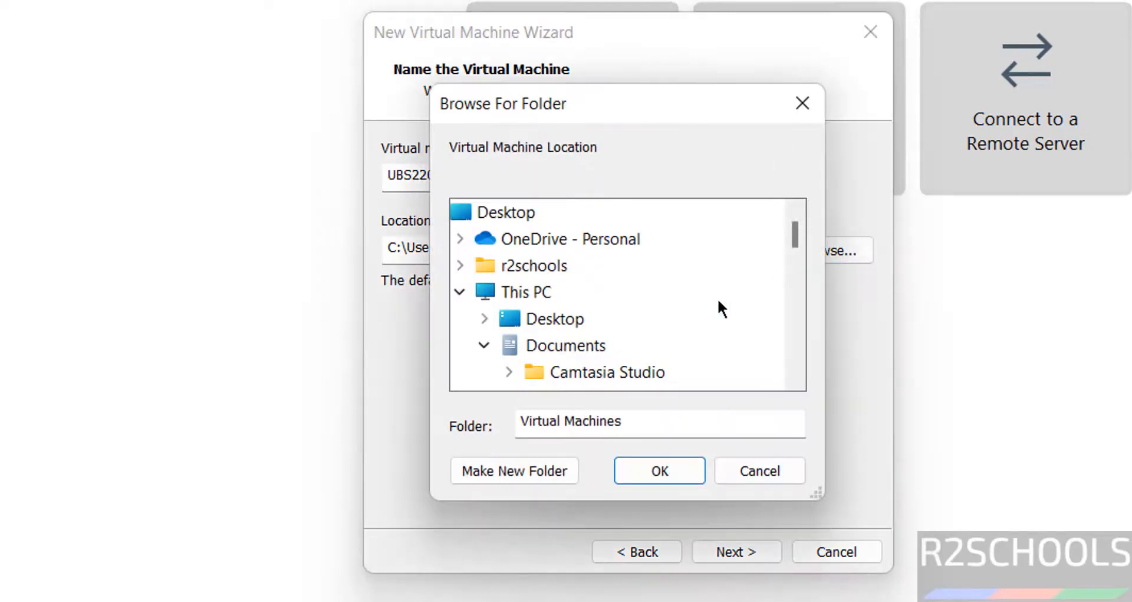
click(484, 345)
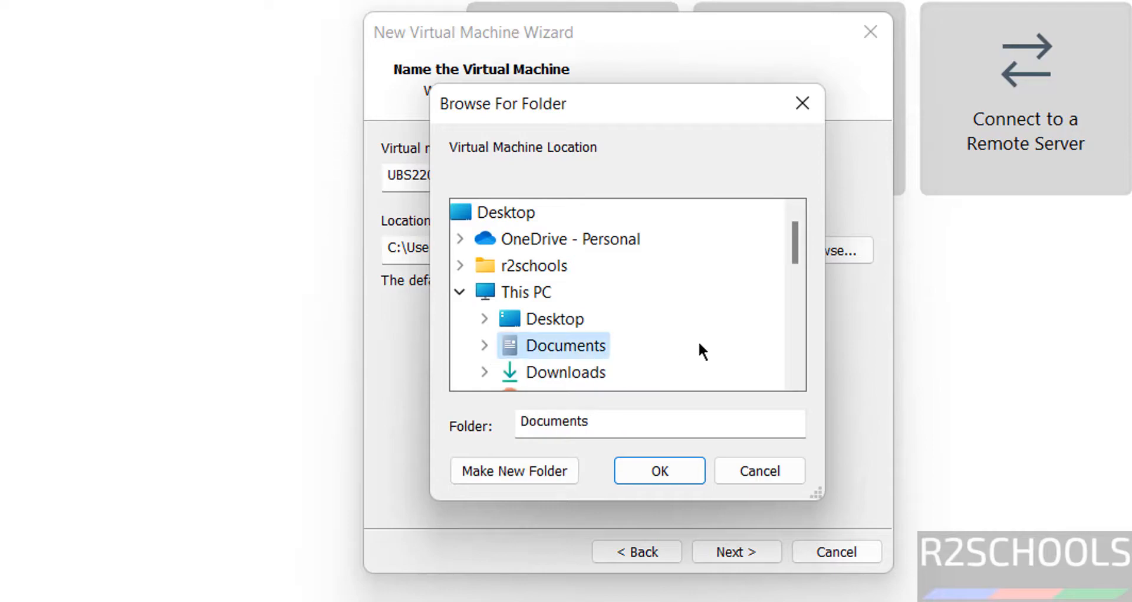
scroll(796, 339, down, 2)
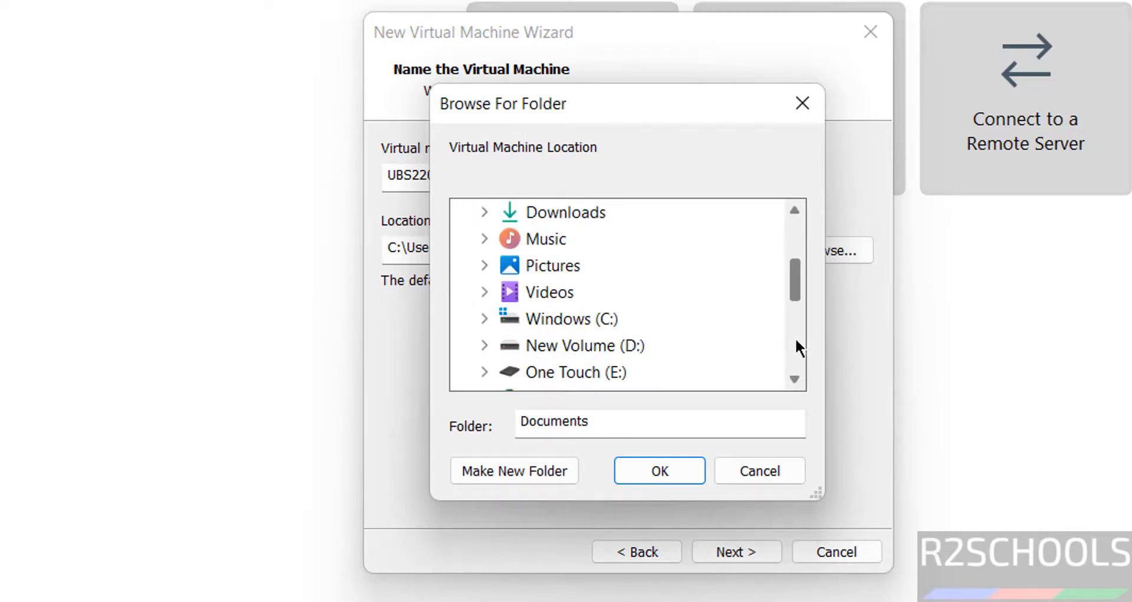
click(543, 372)
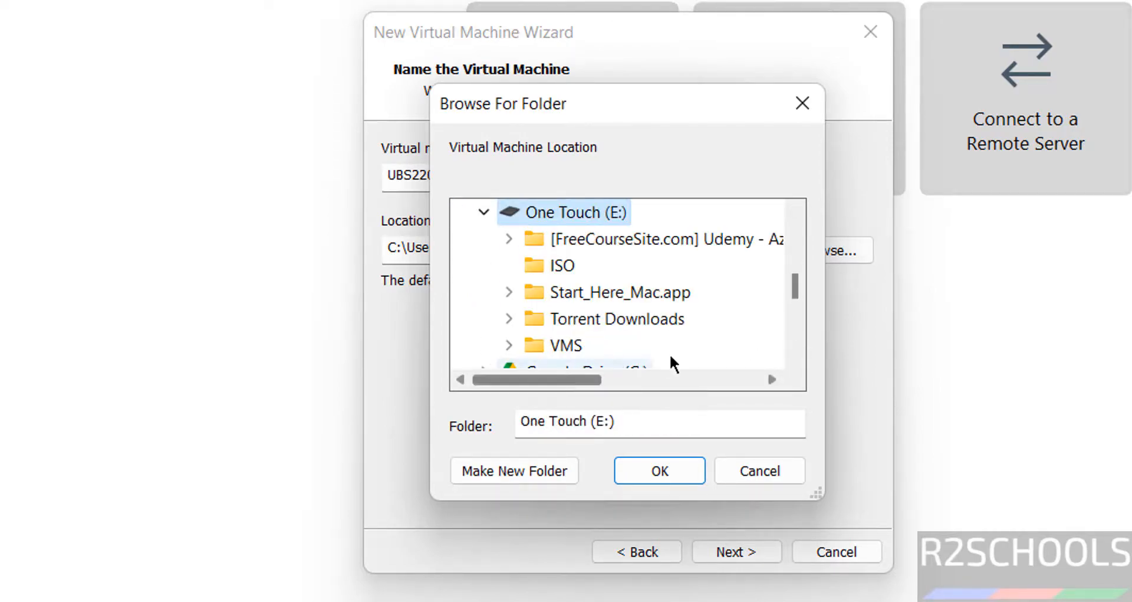
click(577, 353)
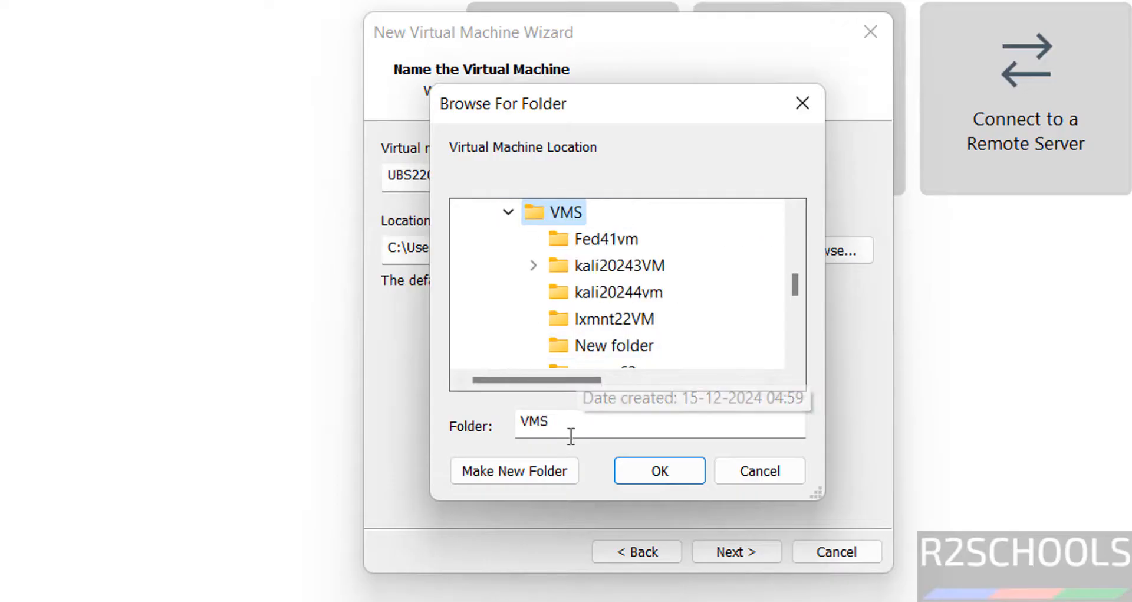
click(519, 470)
text(UBS2204VM)
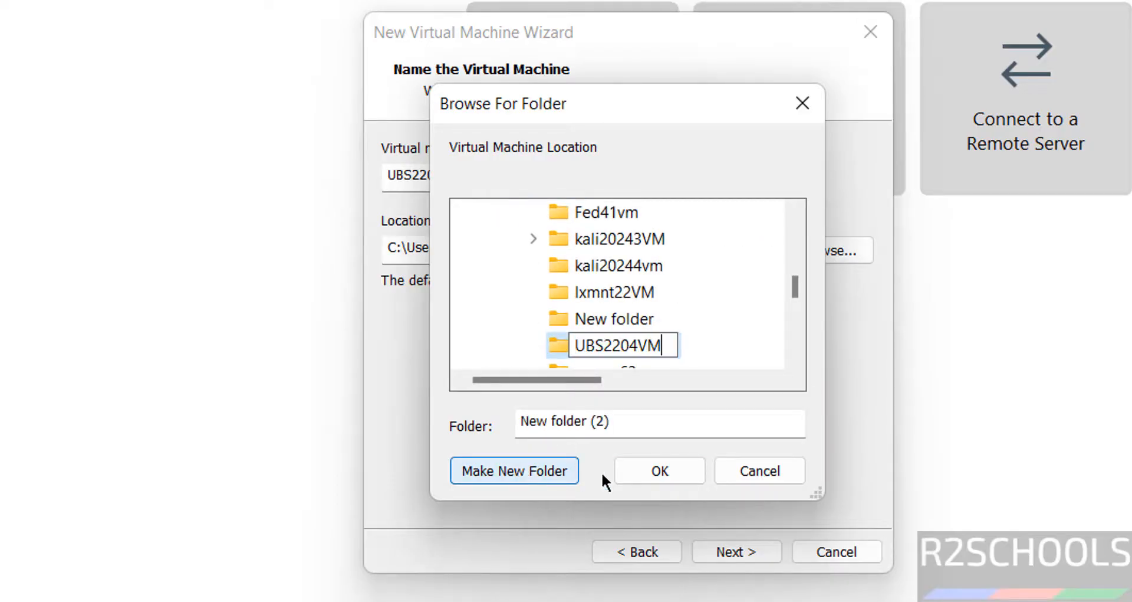
click(676, 463)
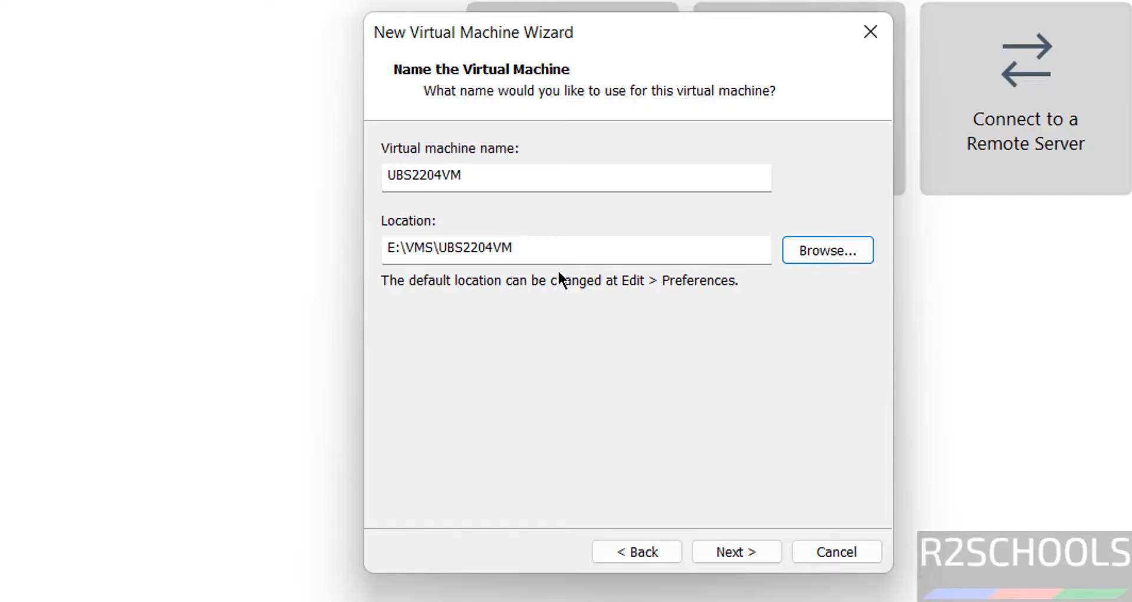
click(584, 246)
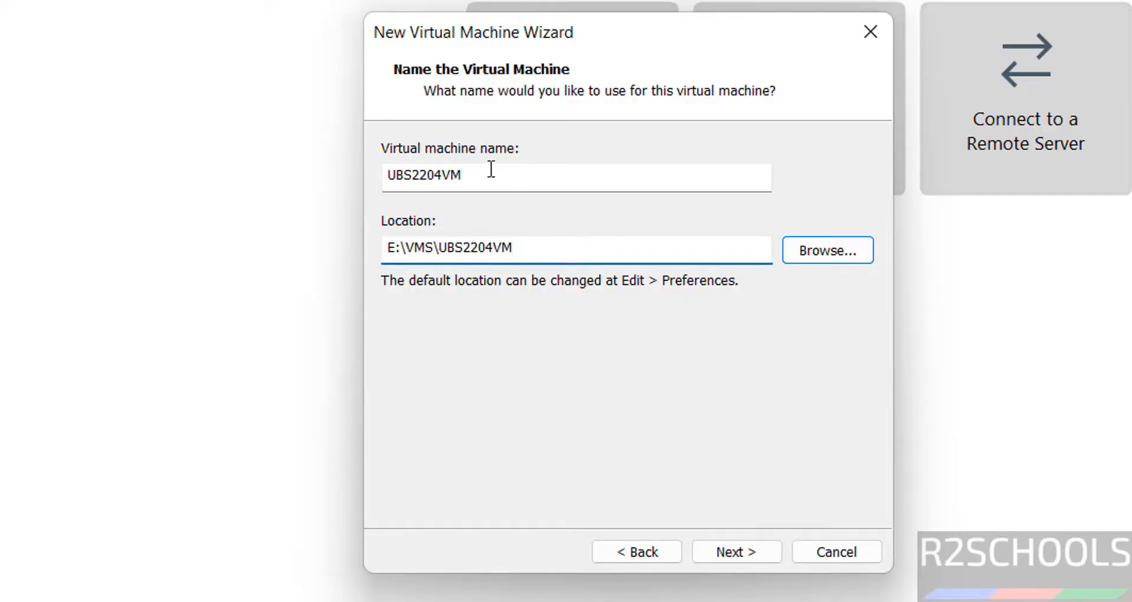
Step: Accept the virtual machine's name and location, and give it a 100 GB virtual disk stored as a single file
drag(490, 170, 339, 159)
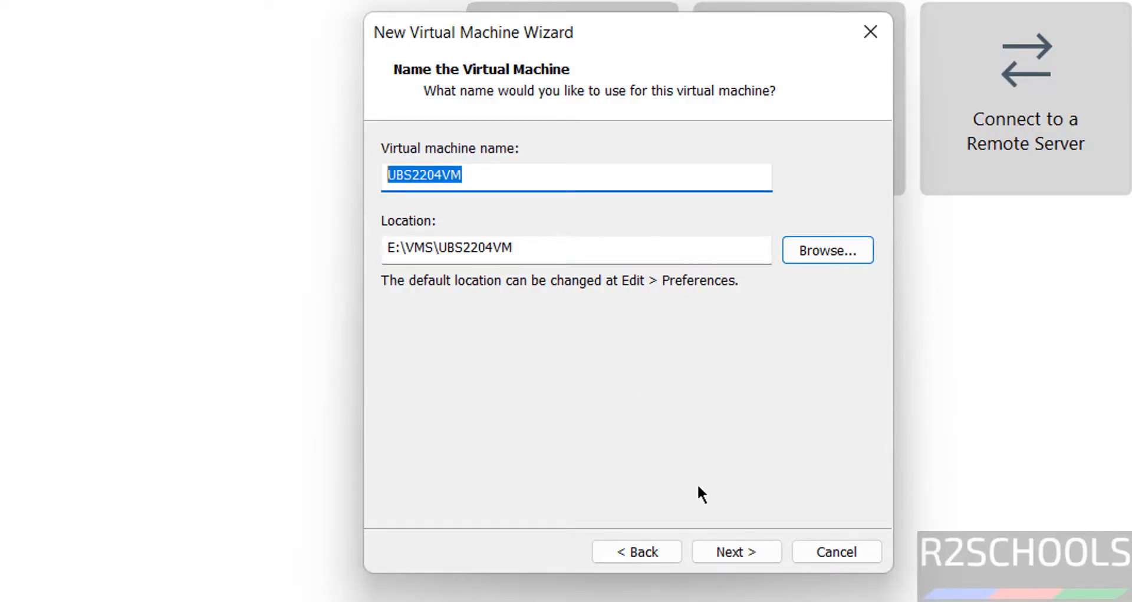
click(739, 559)
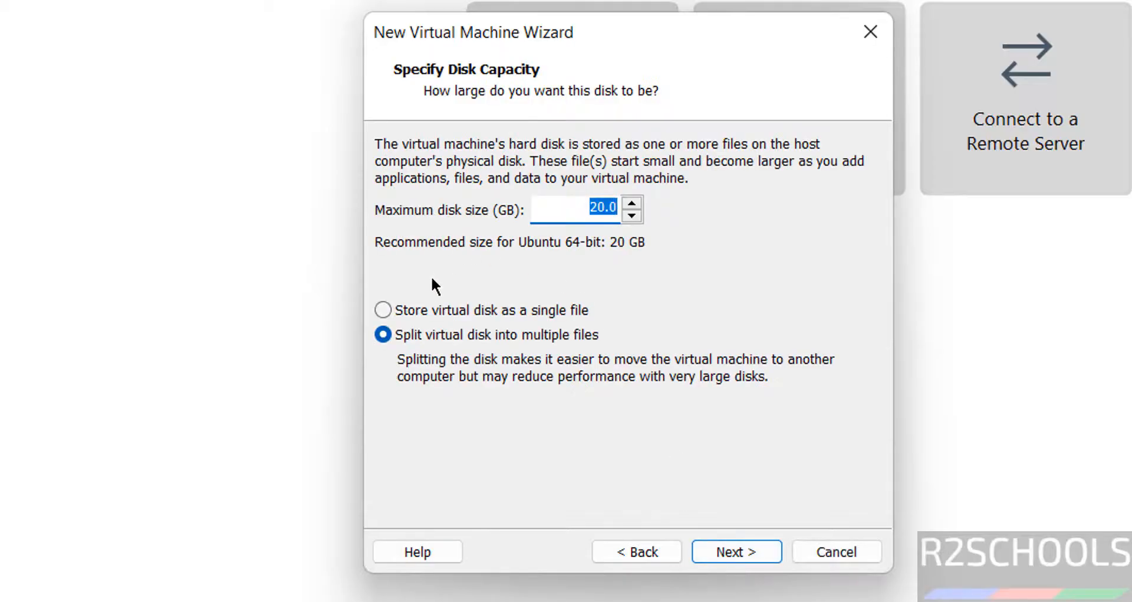
click(423, 303)
double_click(593, 210)
text(100)
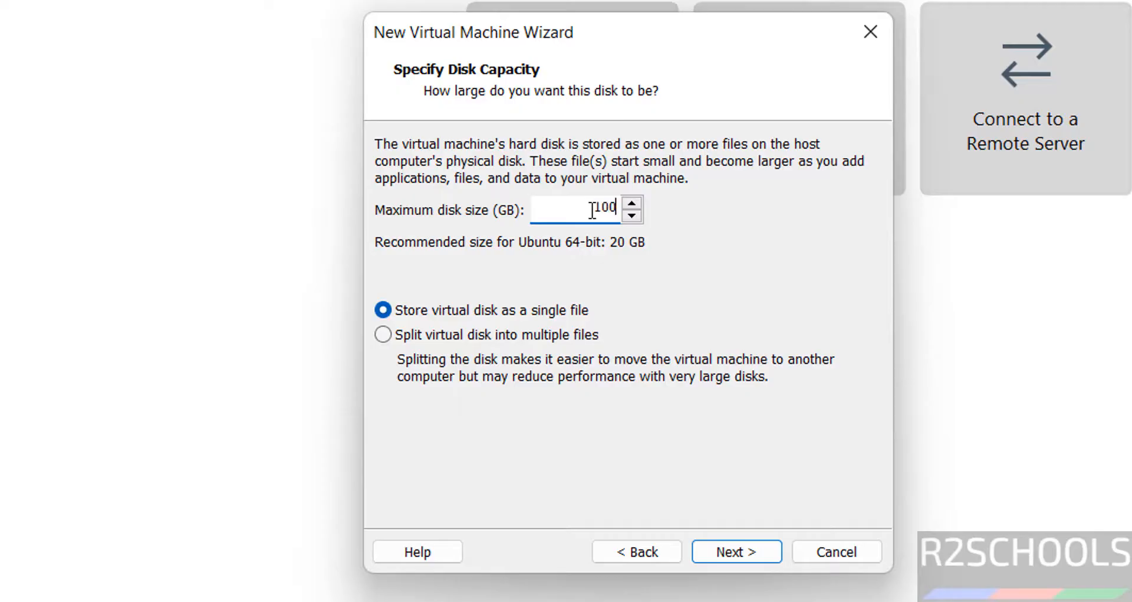
click(761, 555)
Step: Turn off powering on after creation and finish creating the virtual machine with the summarized hardware settings
click(468, 313)
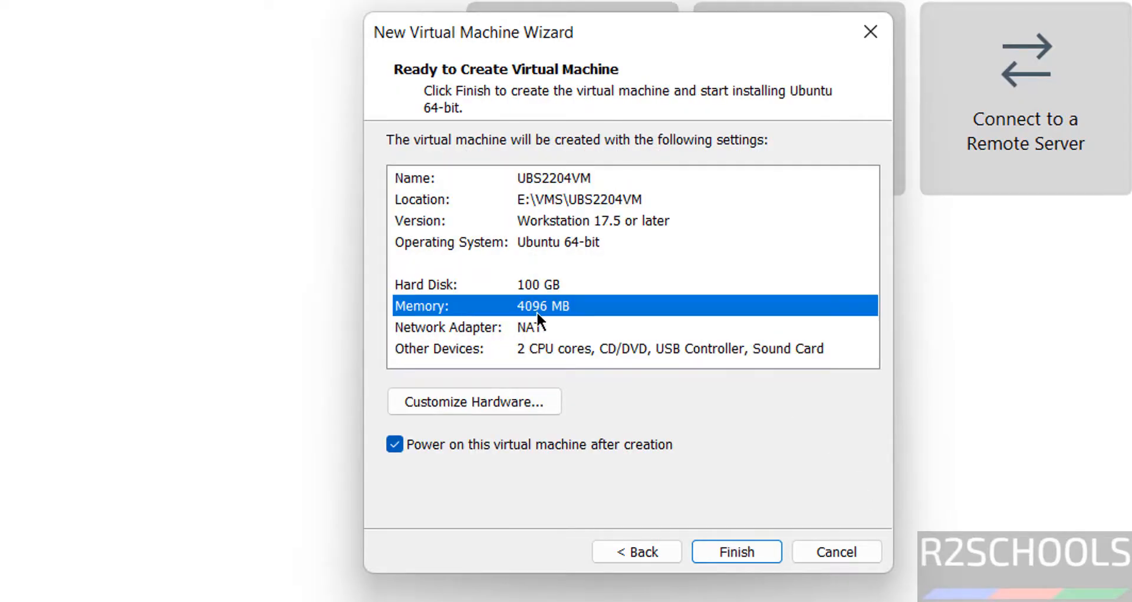
click(456, 348)
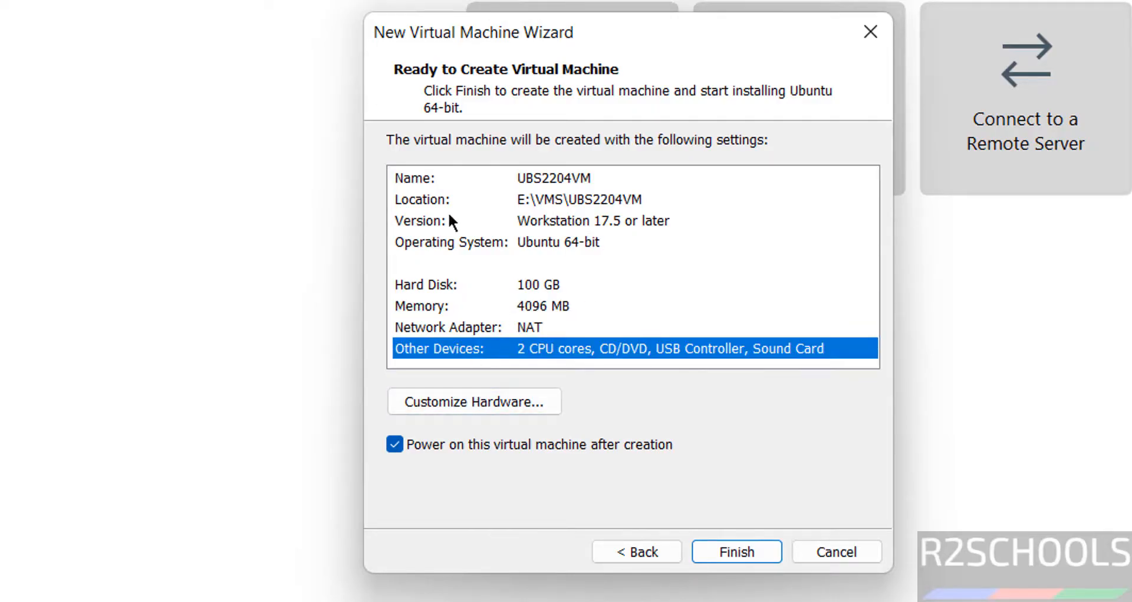
click(455, 390)
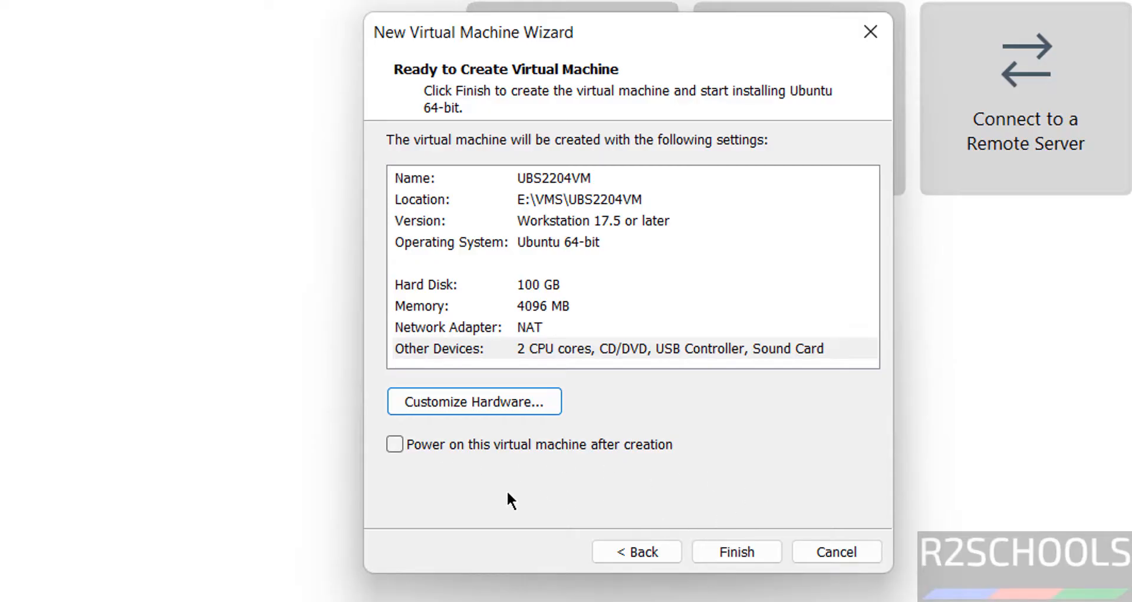
click(723, 540)
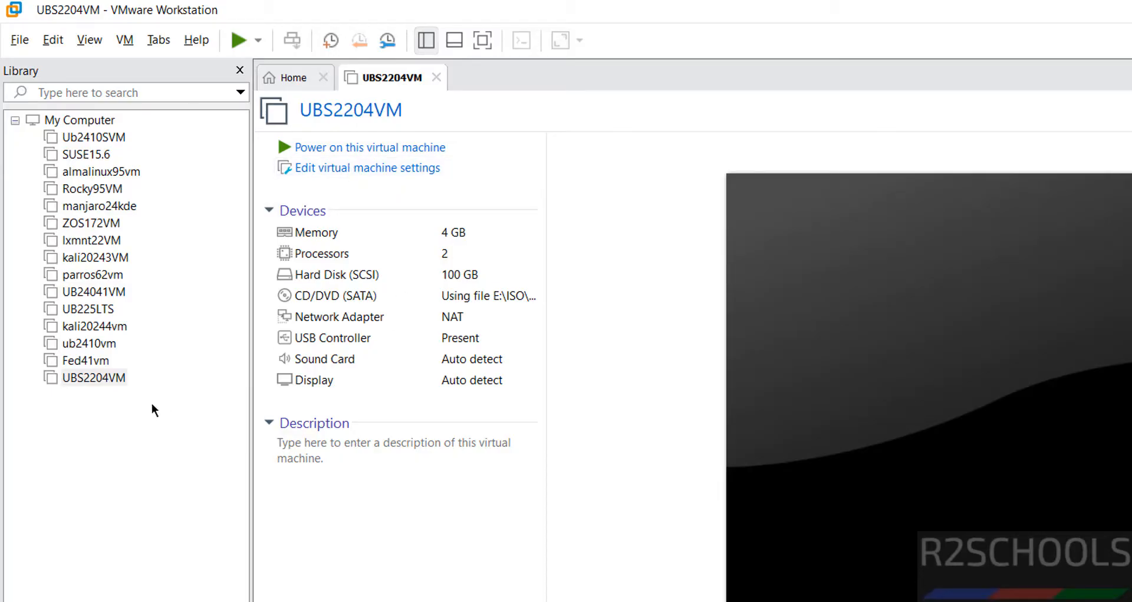
right_click(118, 381)
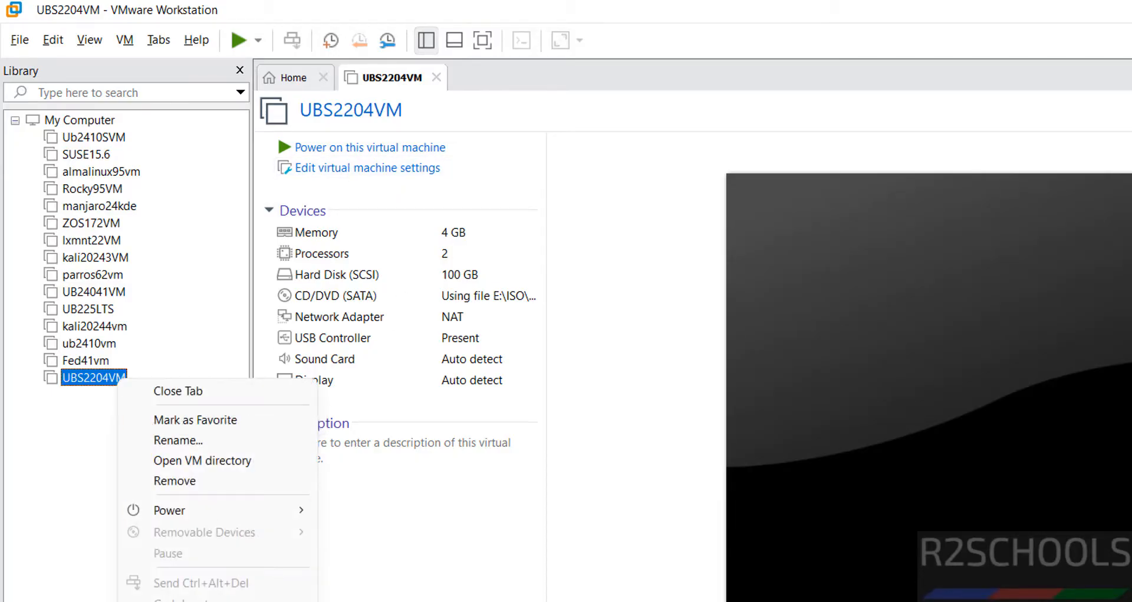
click(124, 39)
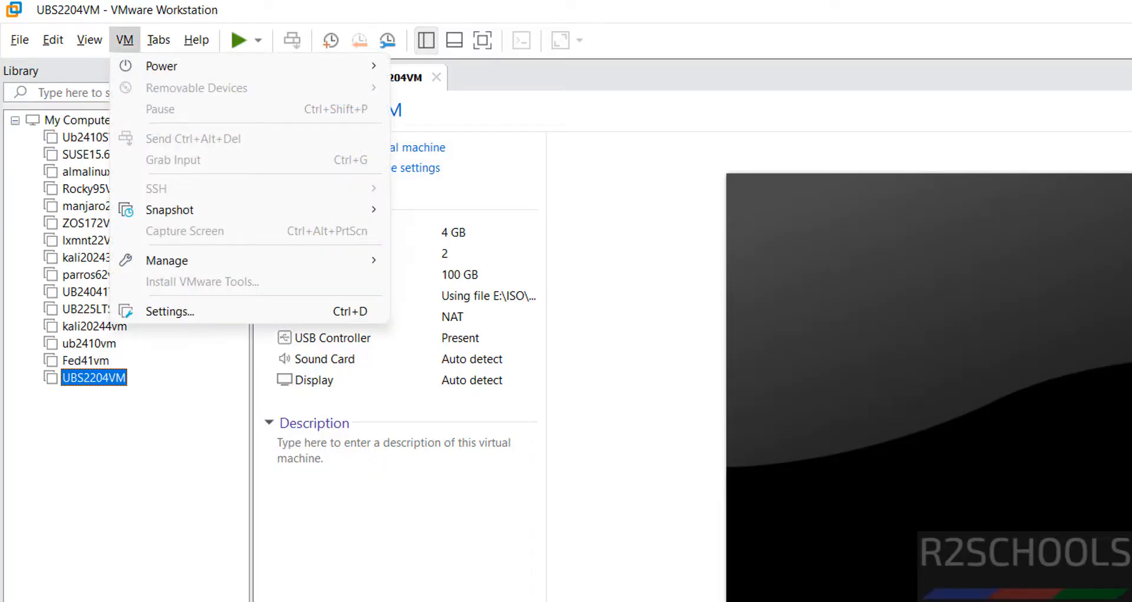
click(277, 442)
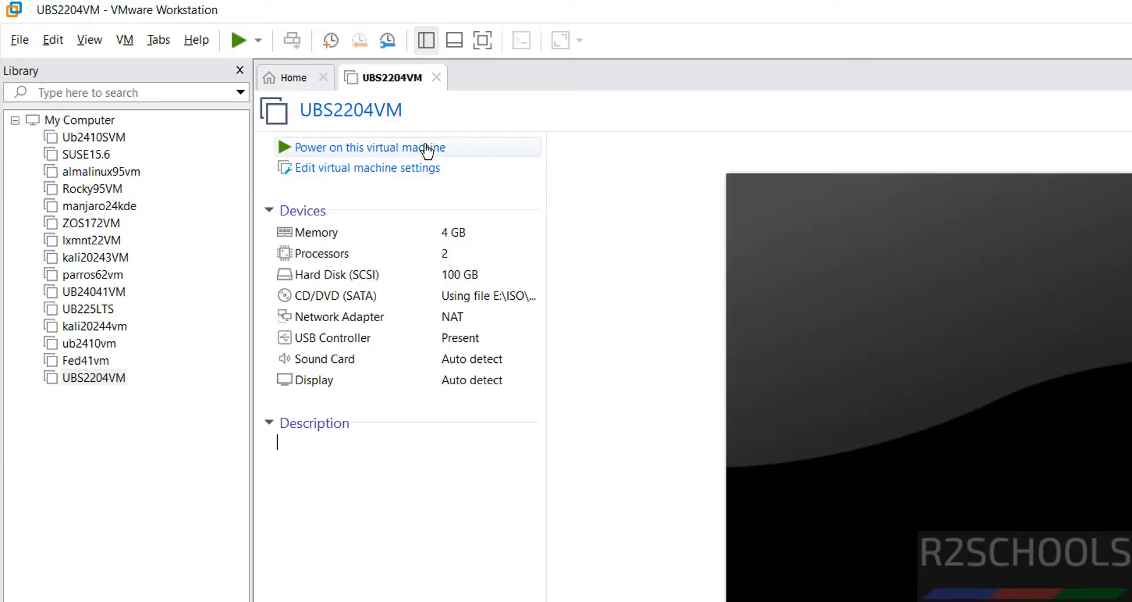
Step: Power on UBS2204VM and boot the Try or Install Ubuntu Server entry
click(405, 152)
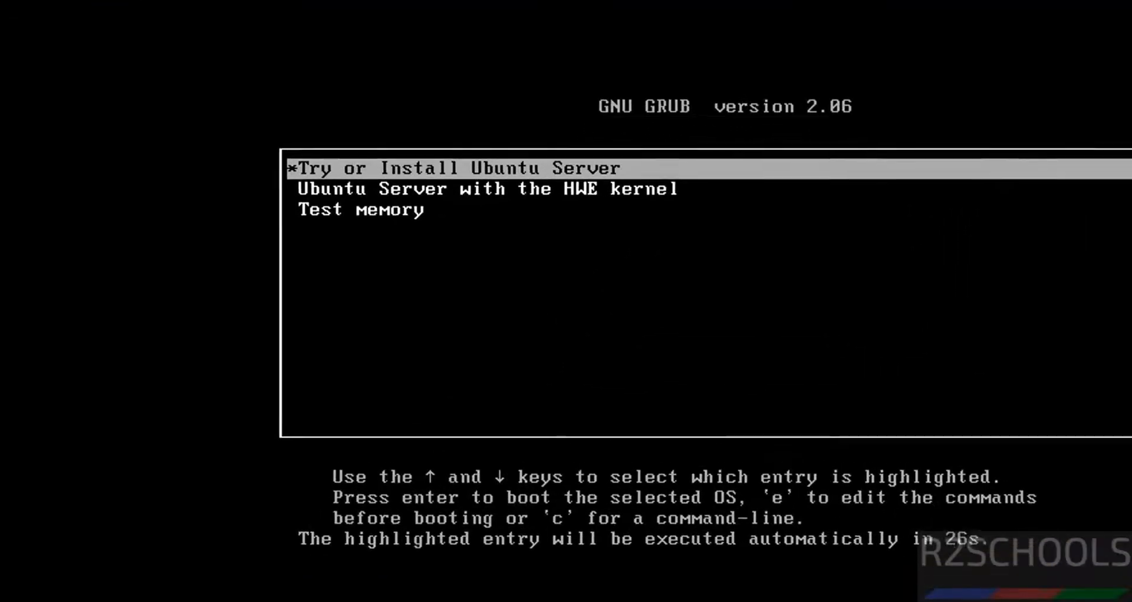
key(Down)
key(Up)
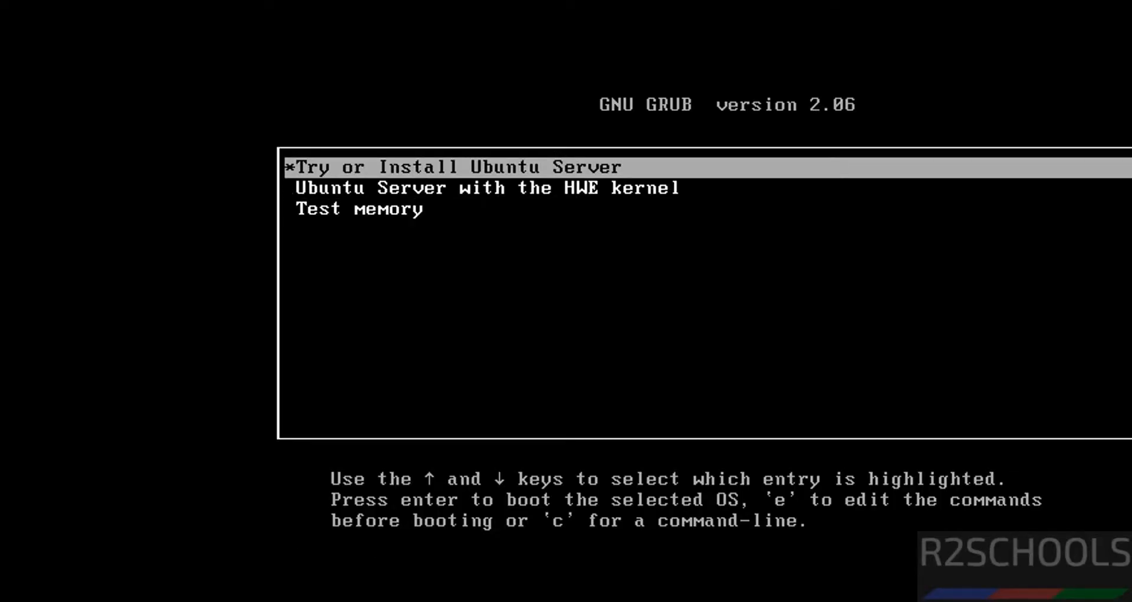
key(Return)
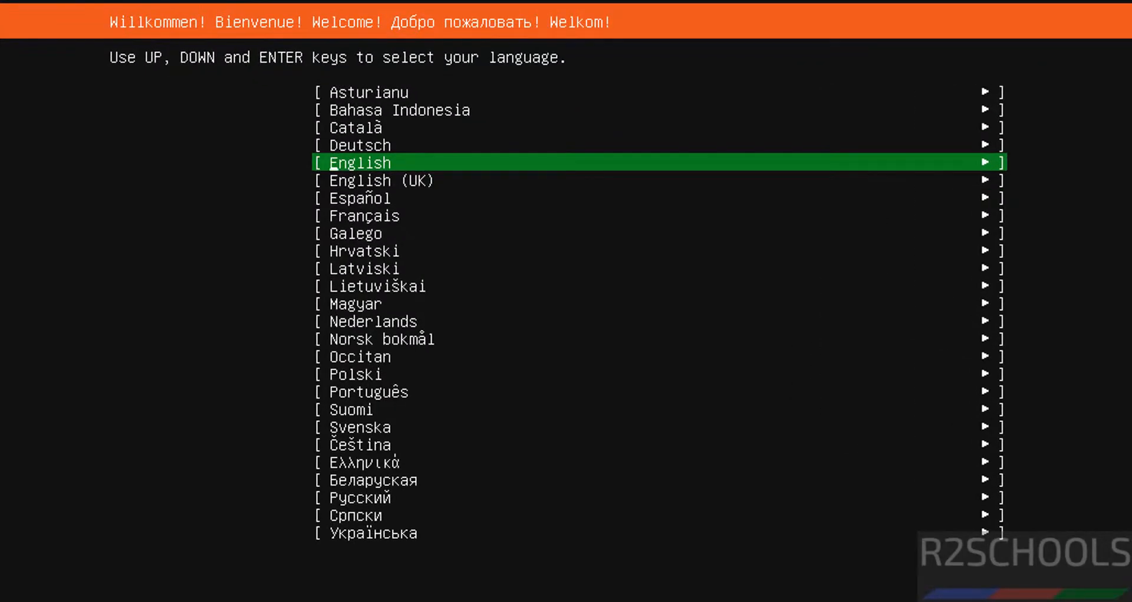
Step: Choose English as the installer language
key(Down)
key(Down)
key(Down)
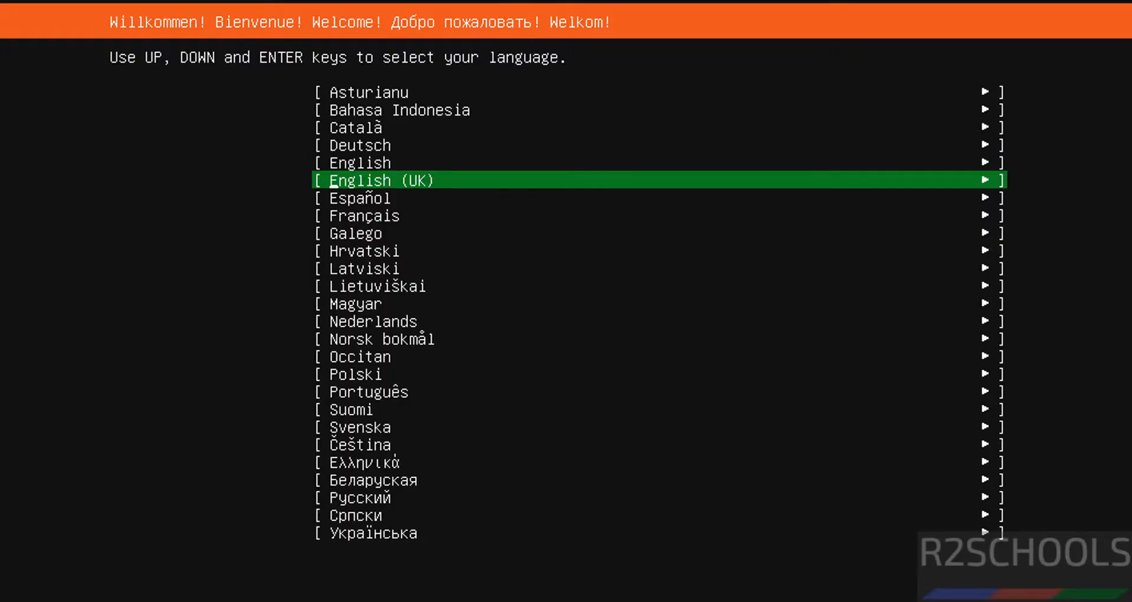
key(Up)
key(Up)
key(Up)
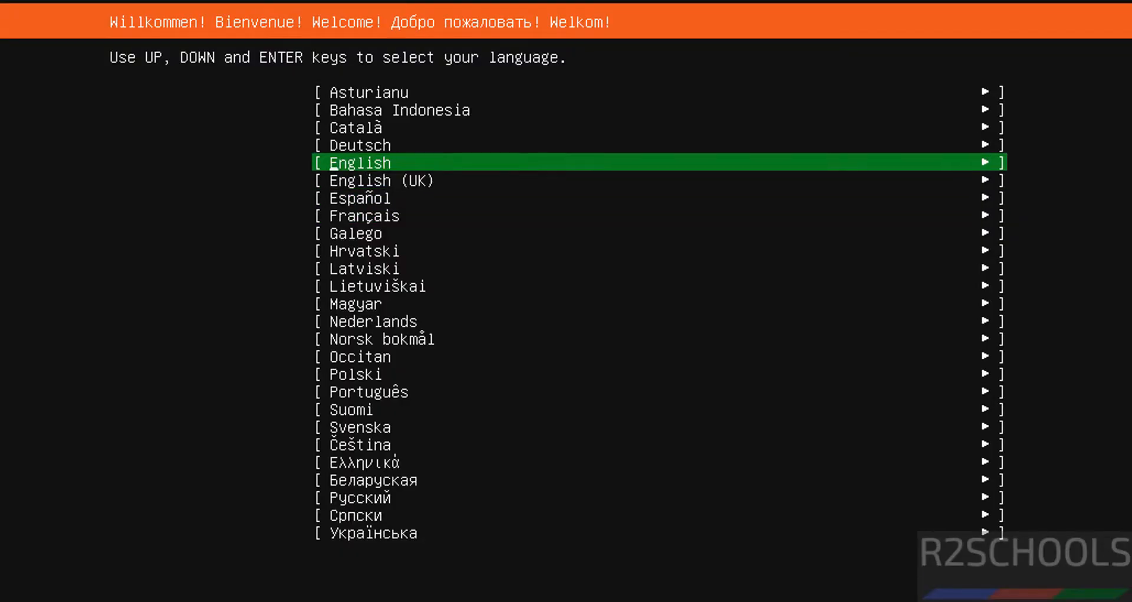
key(Down)
key(Down)
key(Up)
key(Up)
key(Return)
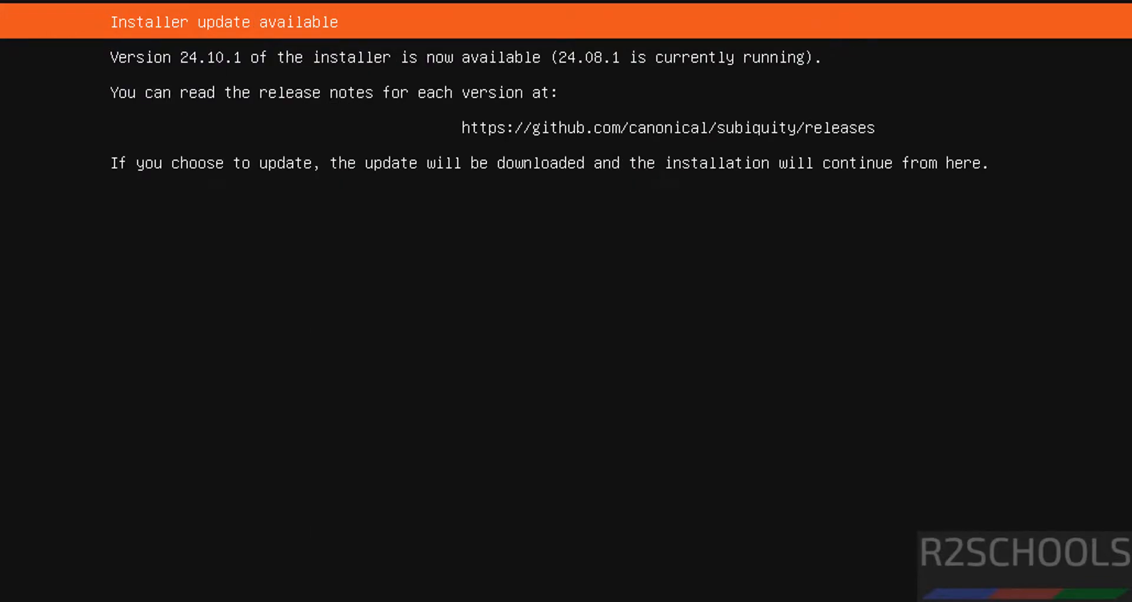
Step: Continue the installation without updating the installer
key(Down)
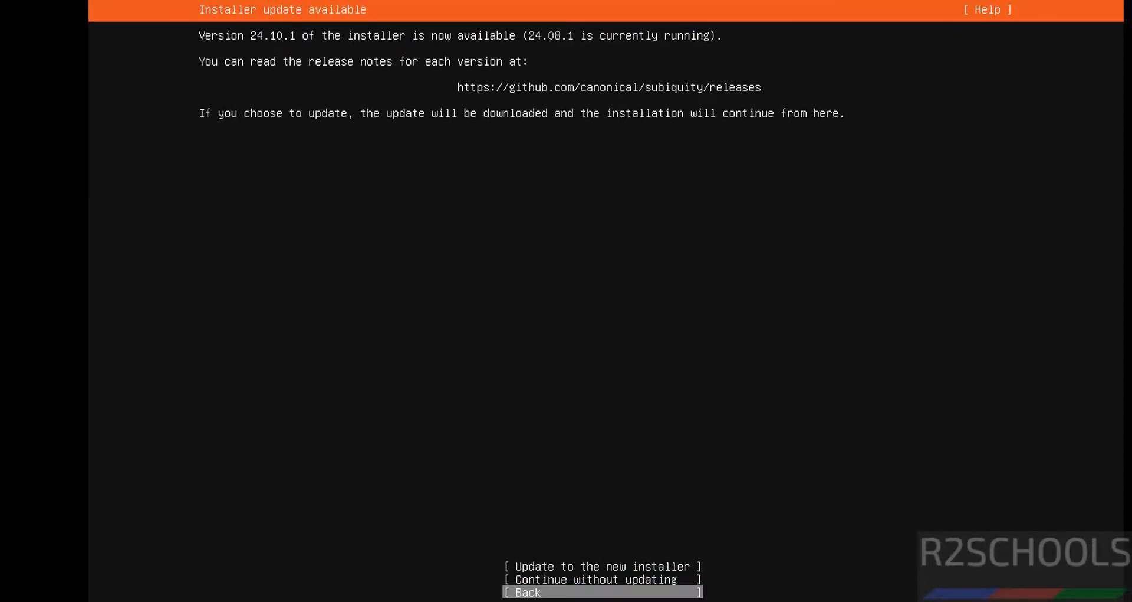
key(Tab)
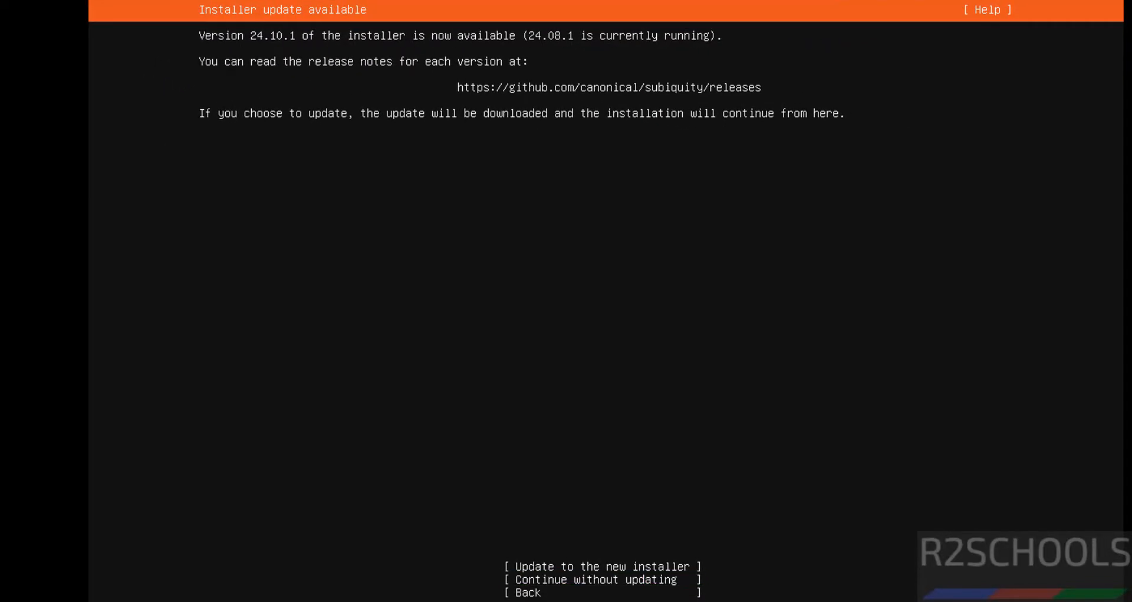
key(Tab)
key(Tab)
key(Tab)
key(Up)
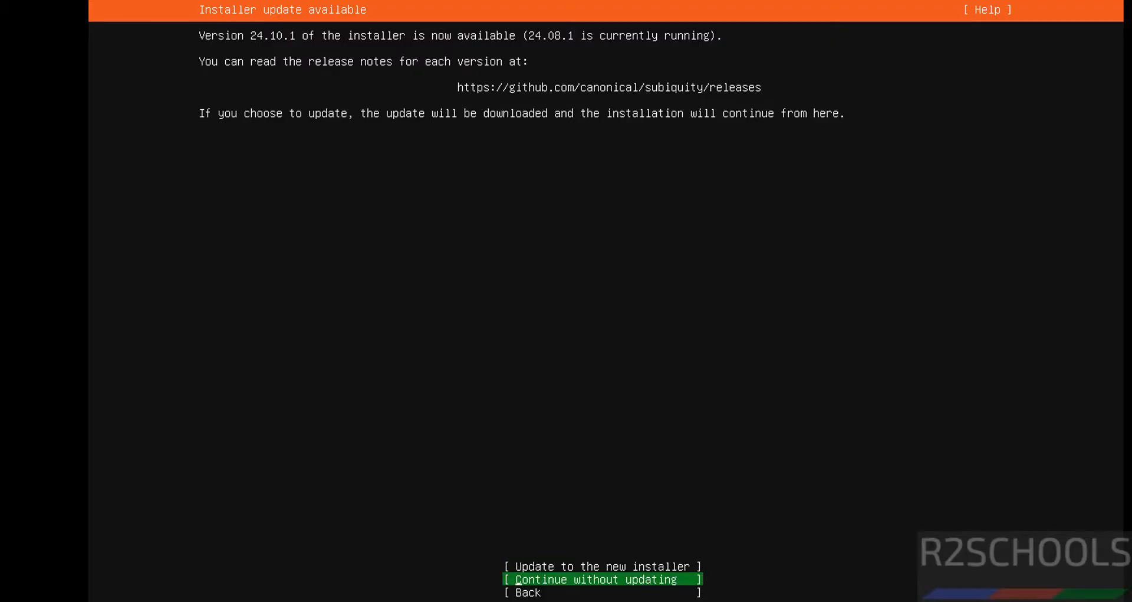
key(Return)
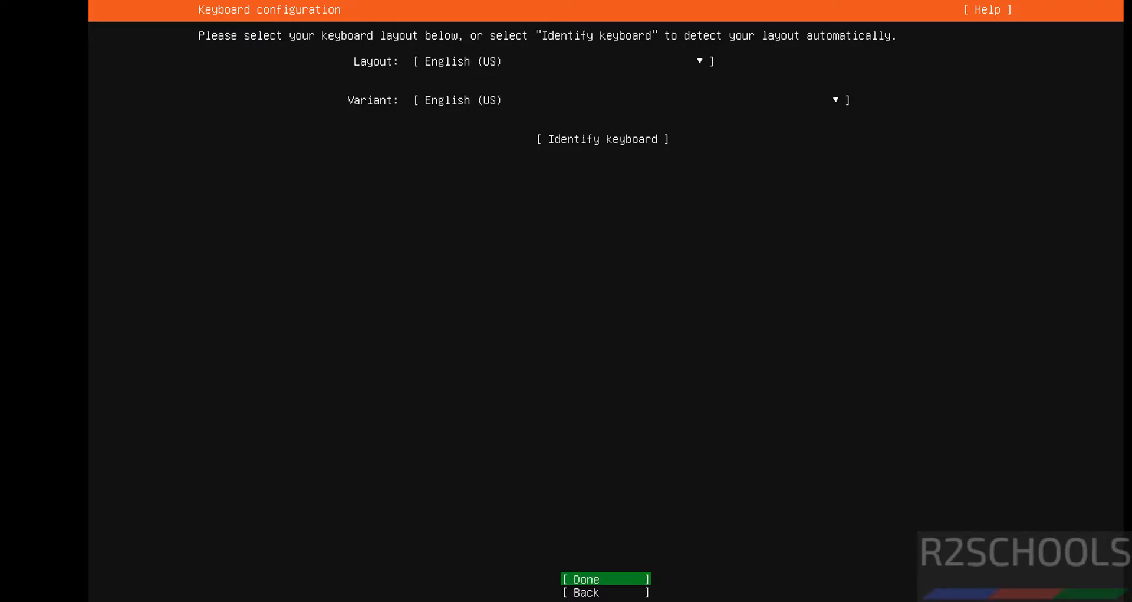
Step: Accept the English (US) keyboard layout and keep the standard Ubuntu Server base without third-party drivers
key(Return)
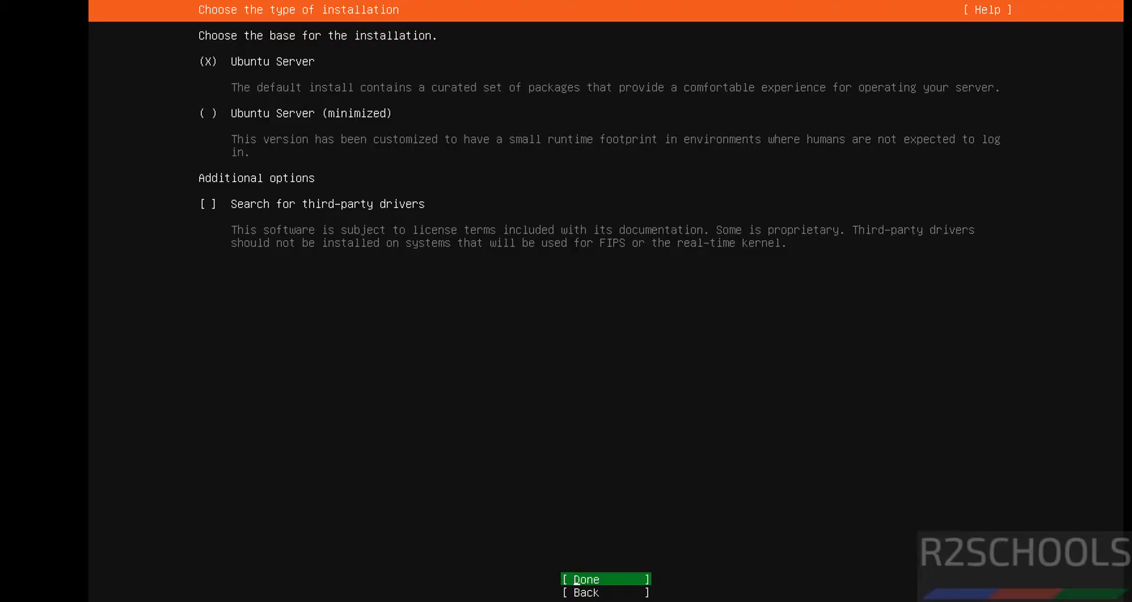
key(Return)
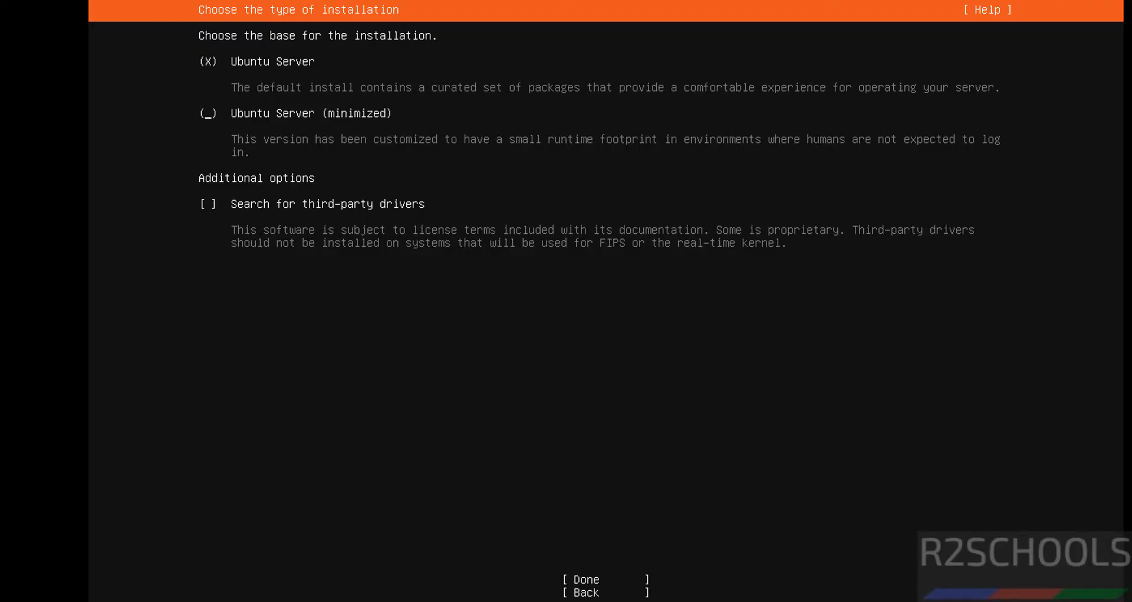
key(Down)
key(space)
key(space)
key(Tab)
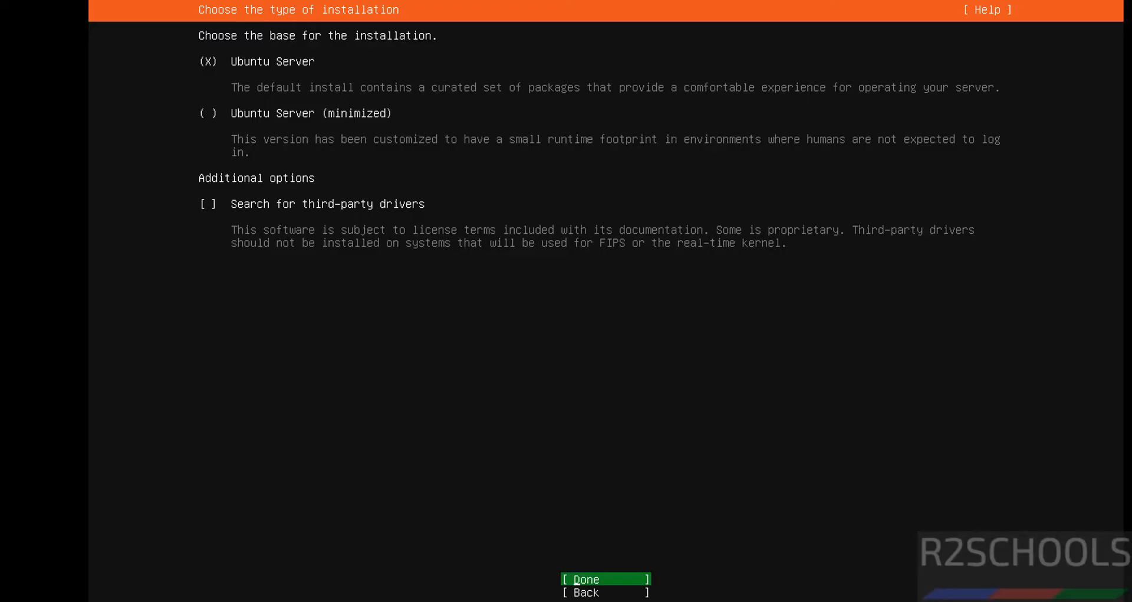
key(Return)
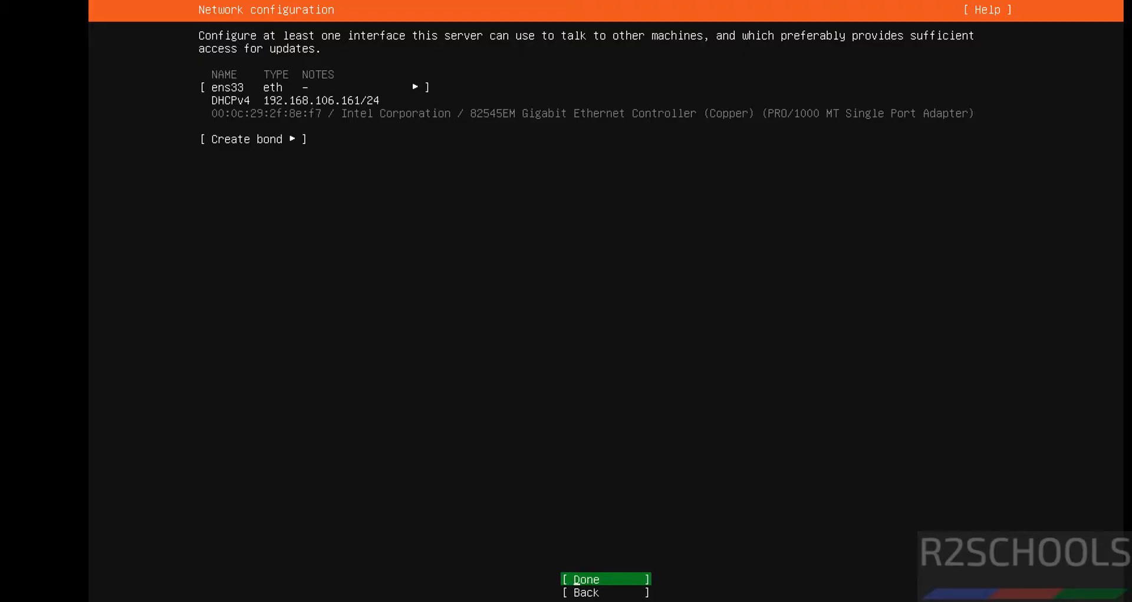
Step: Accept the DHCP network configuration, blank proxy address and default Ubuntu archive mirror
key(Return)
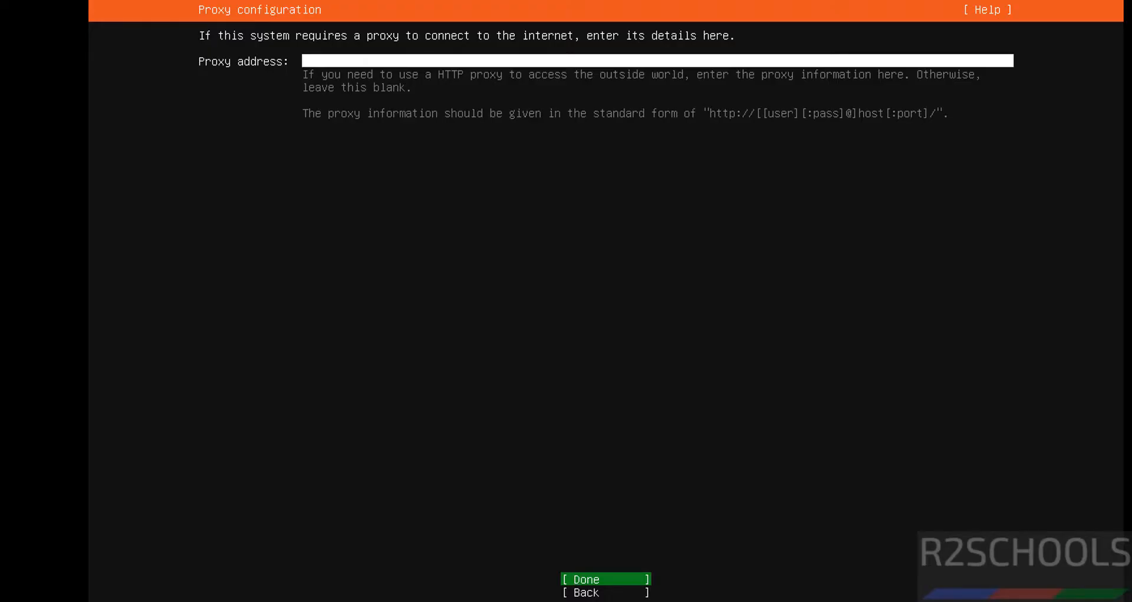
key(Return)
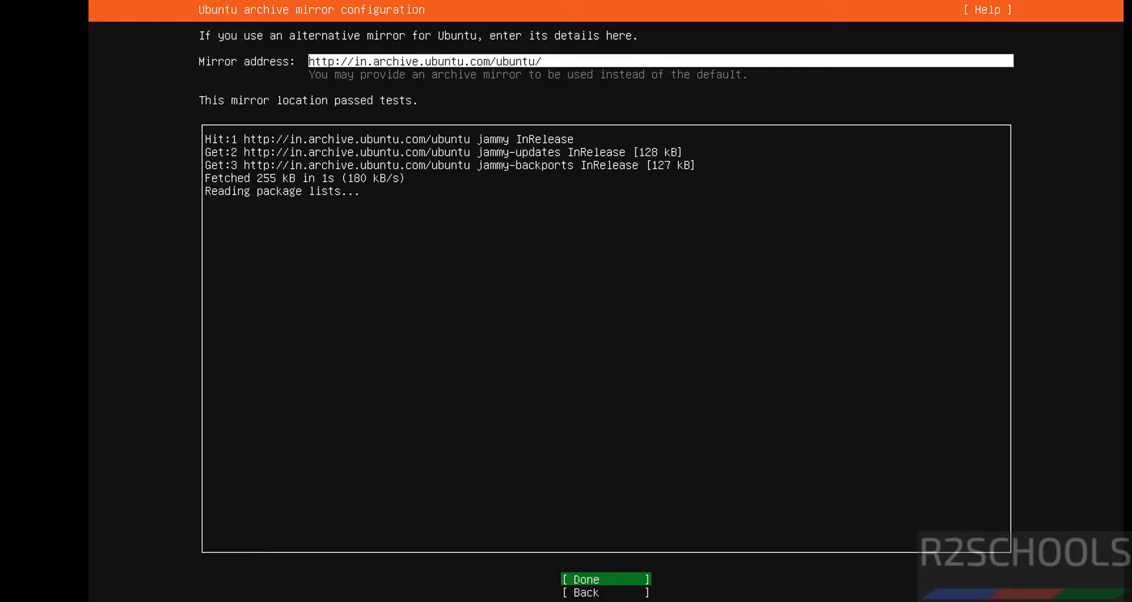
key(Return)
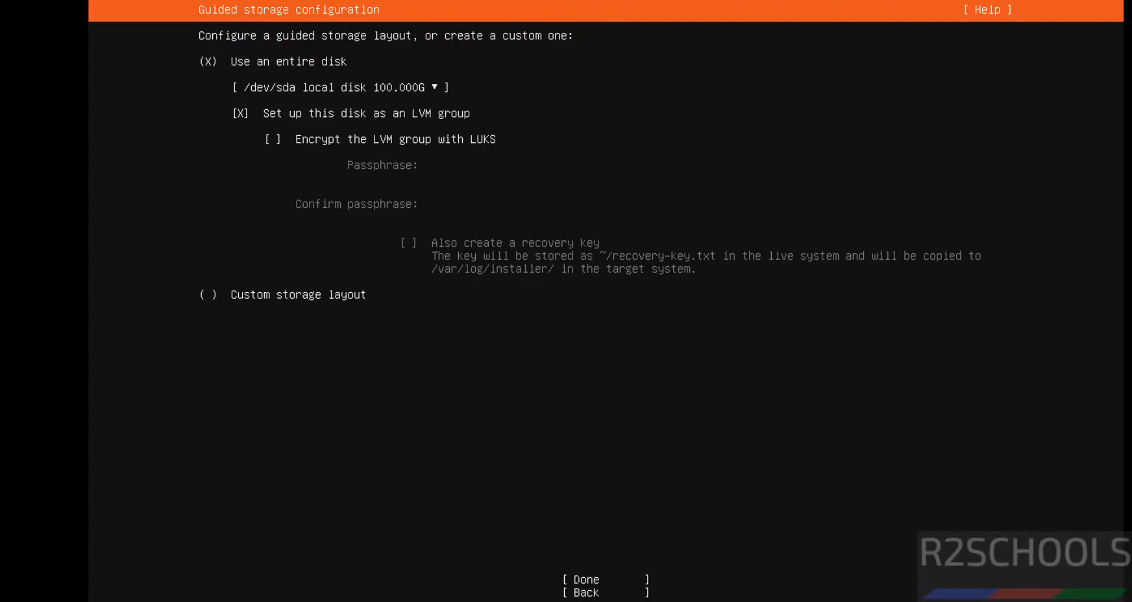
Step: Use the entire /dev/sda disk as an unencrypted LVM group for the guided storage layout
key(Tab)
key(Tab)
key(Tab)
key(Tab)
key(shift+Tab)
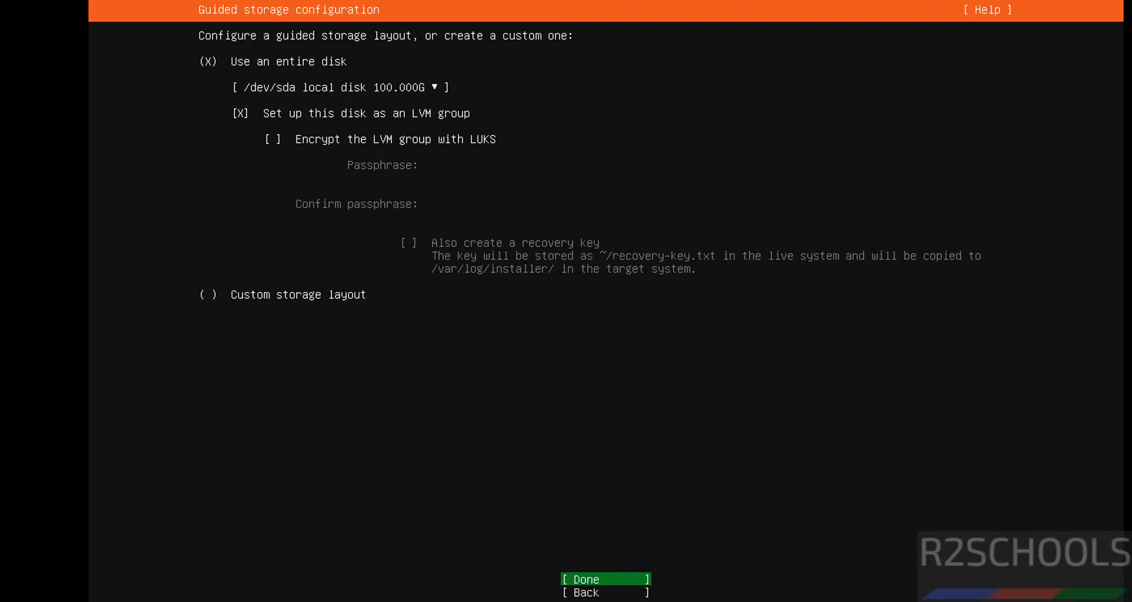
key(Return)
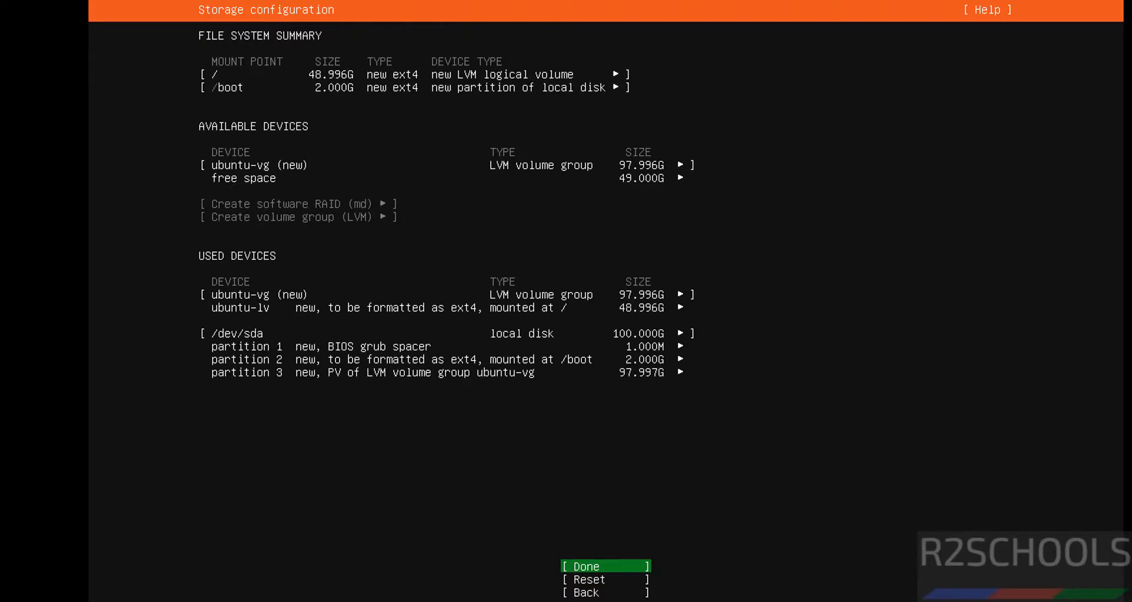
Step: Accept the storage configuration summary and confirm the destructive disk formatting to begin the installation
key(Down)
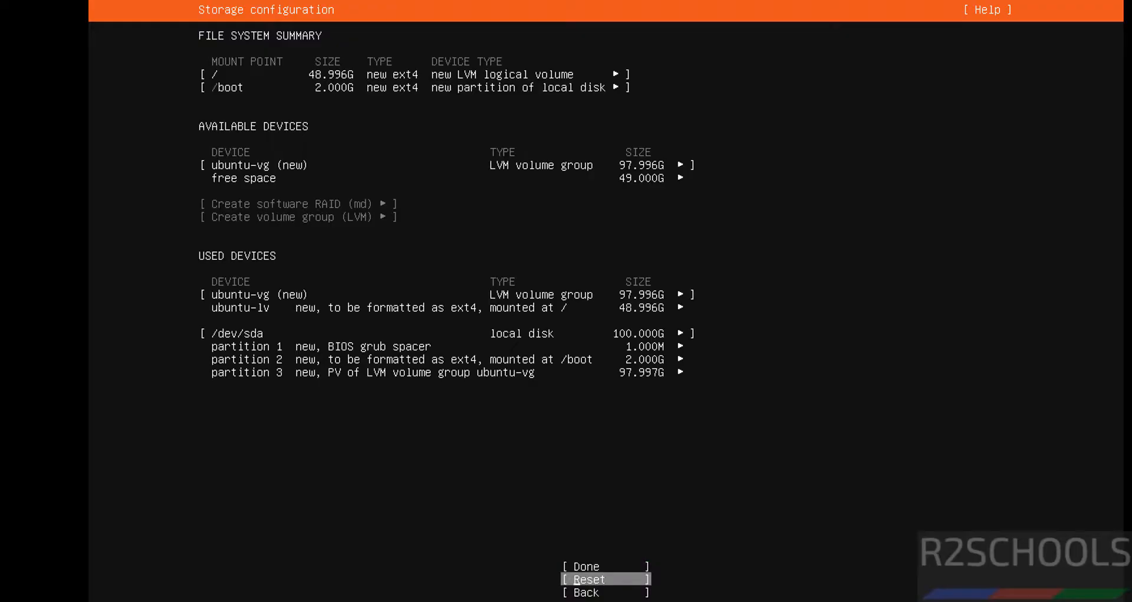
key(Down)
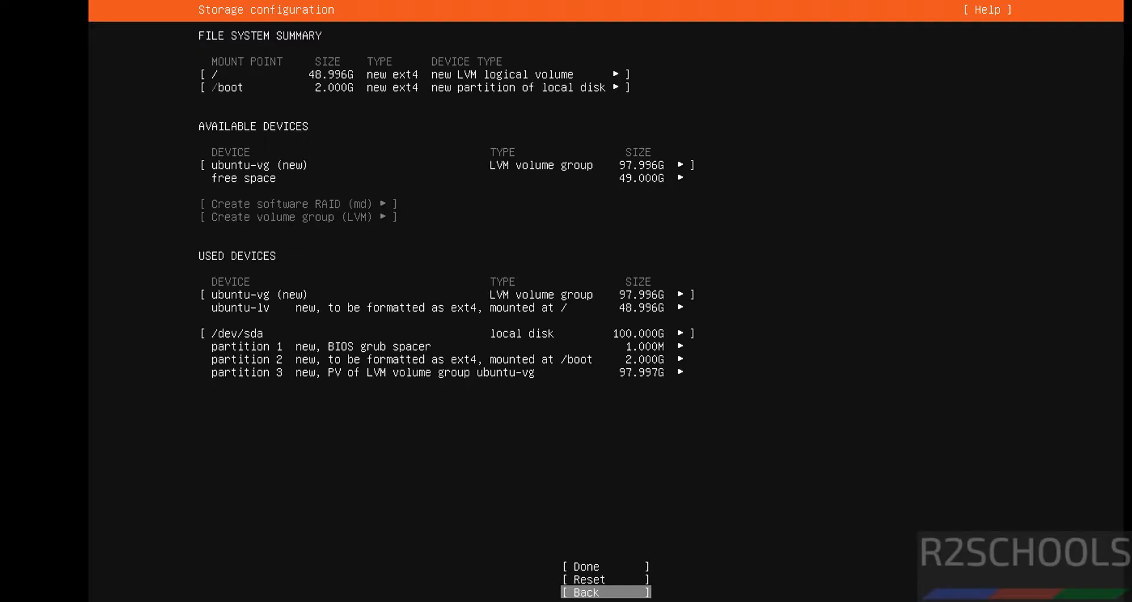
key(Up)
key(Up)
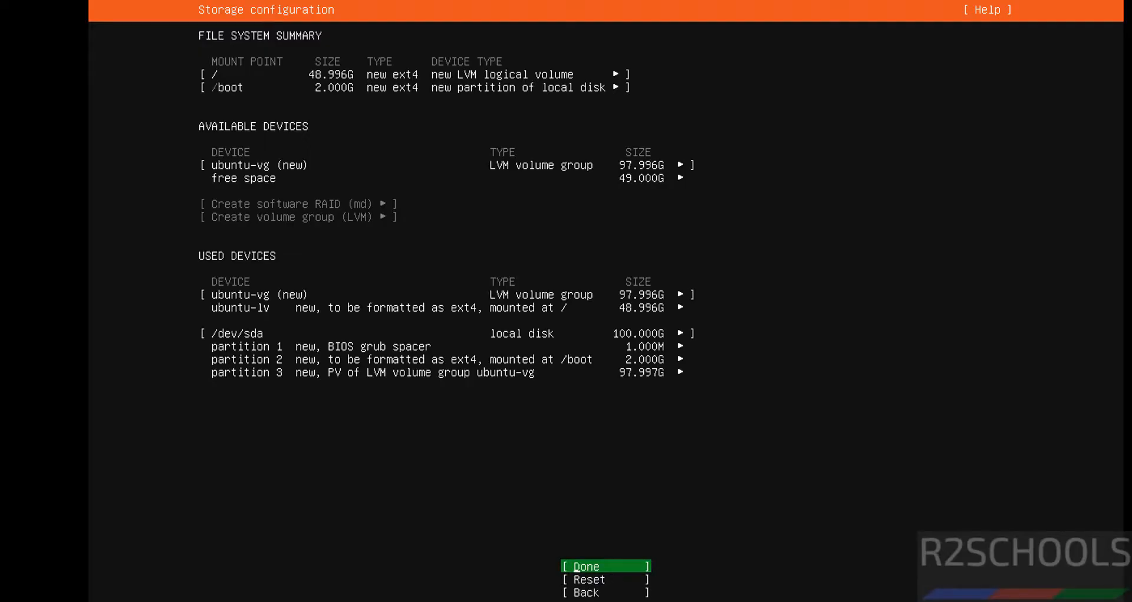
key(Return)
key(Down)
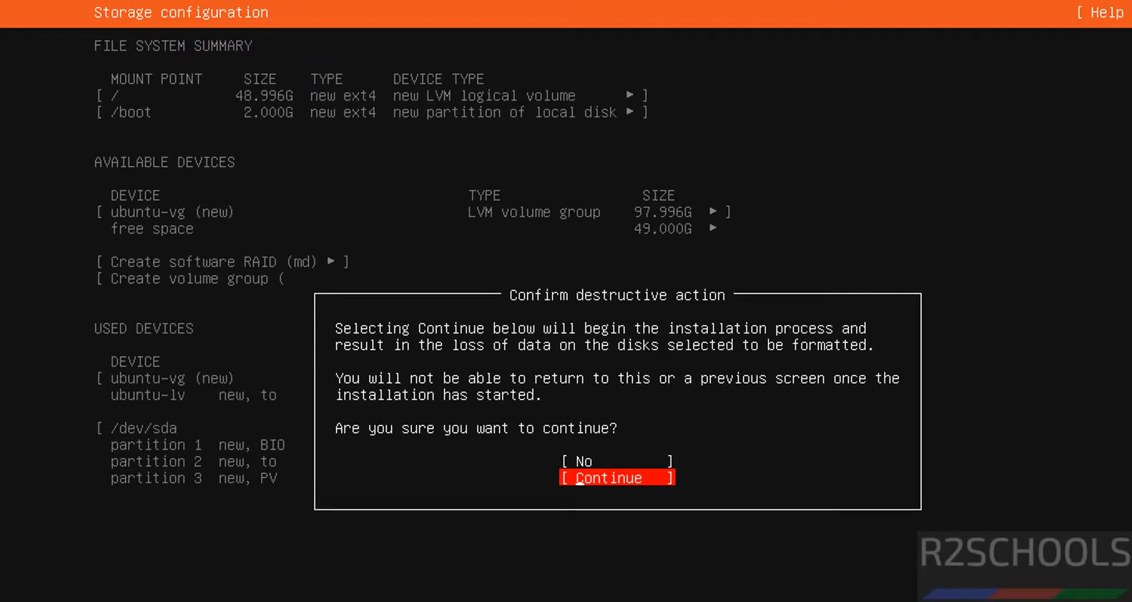
key(Return)
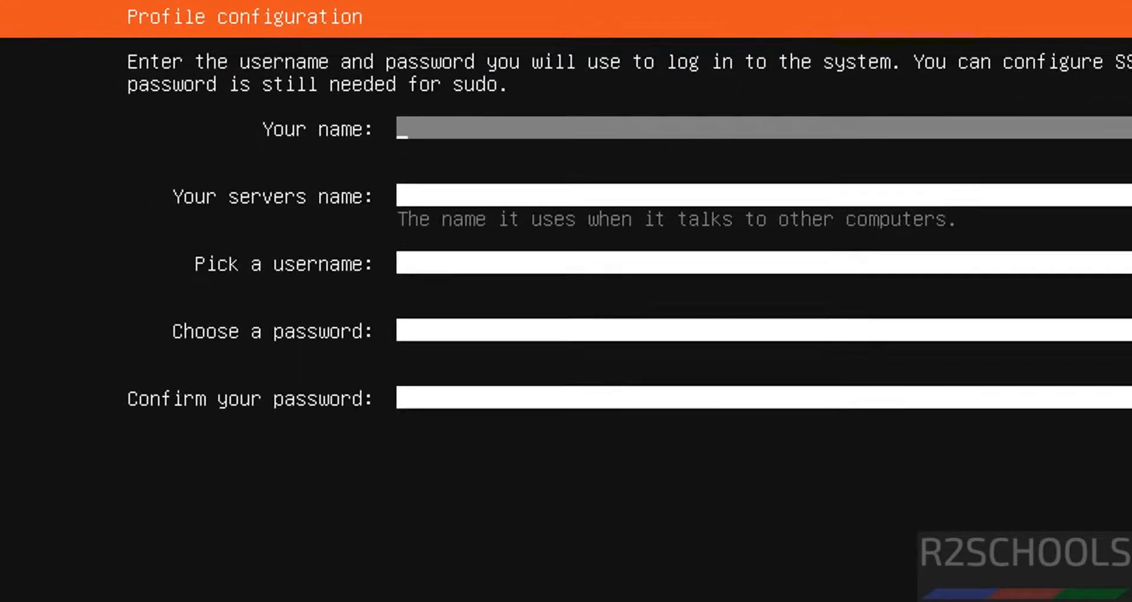
Step: Enter r2schools as the profile's name and ubs2204vm as the server name
text(r2sc)
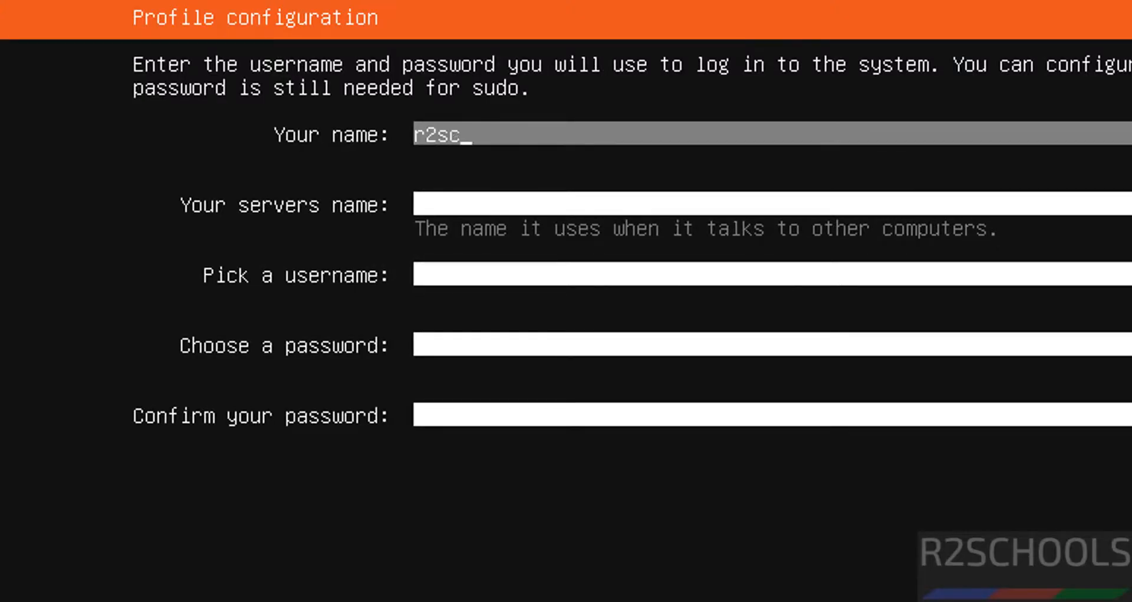
text(hools)
key(Tab)
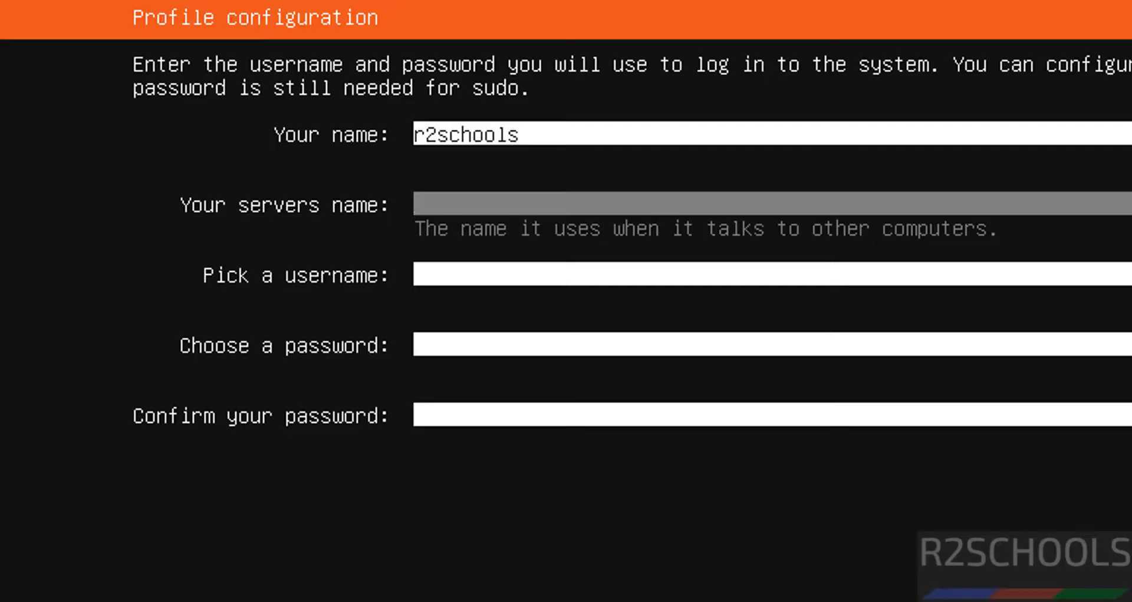
text(ubs2204vm)
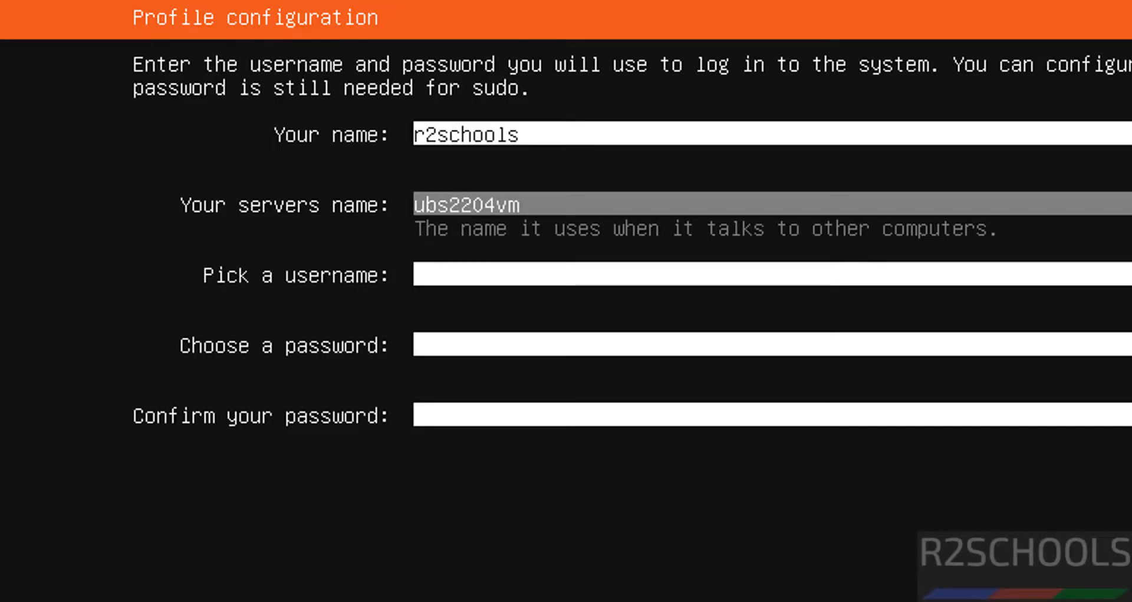
key(Tab)
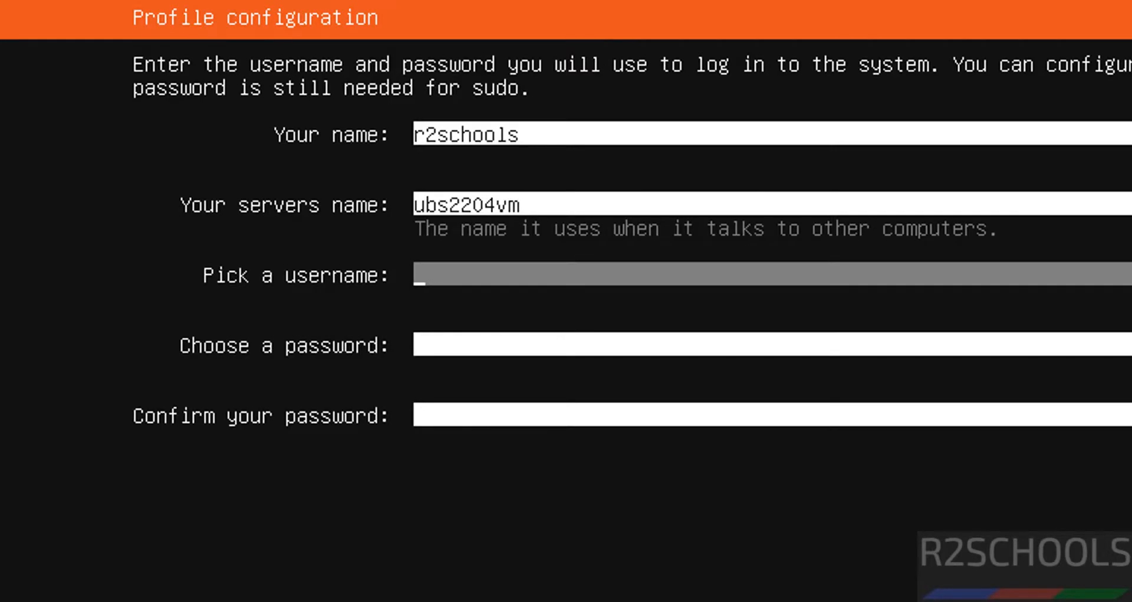
Step: Choose the username r2schools, enter and confirm the account password, and submit the profile
text(r2schools)
key(Tab)
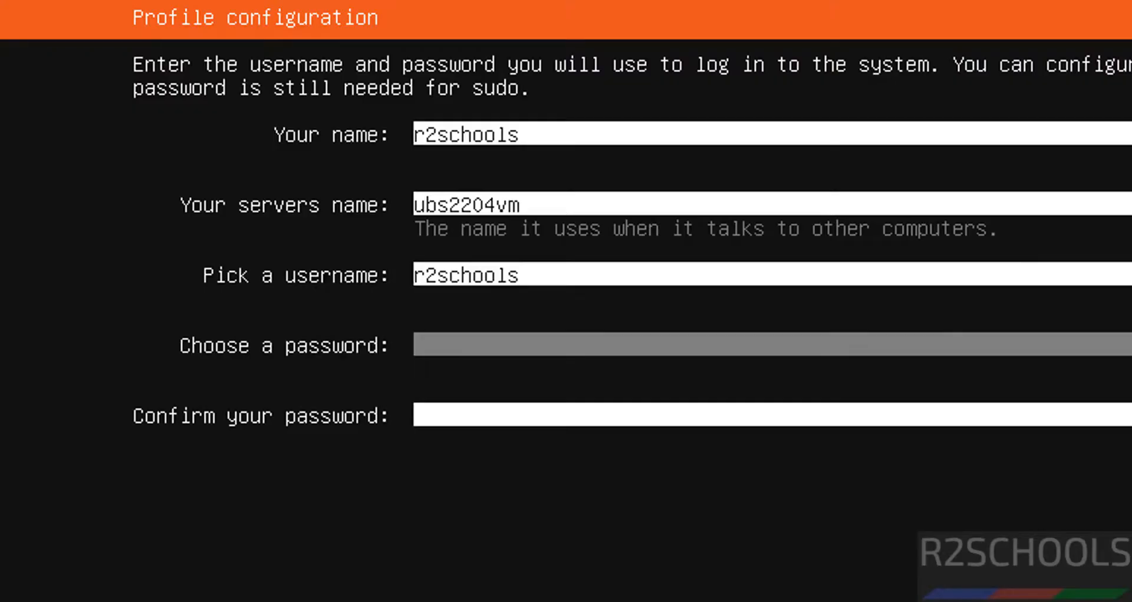
text(**********)
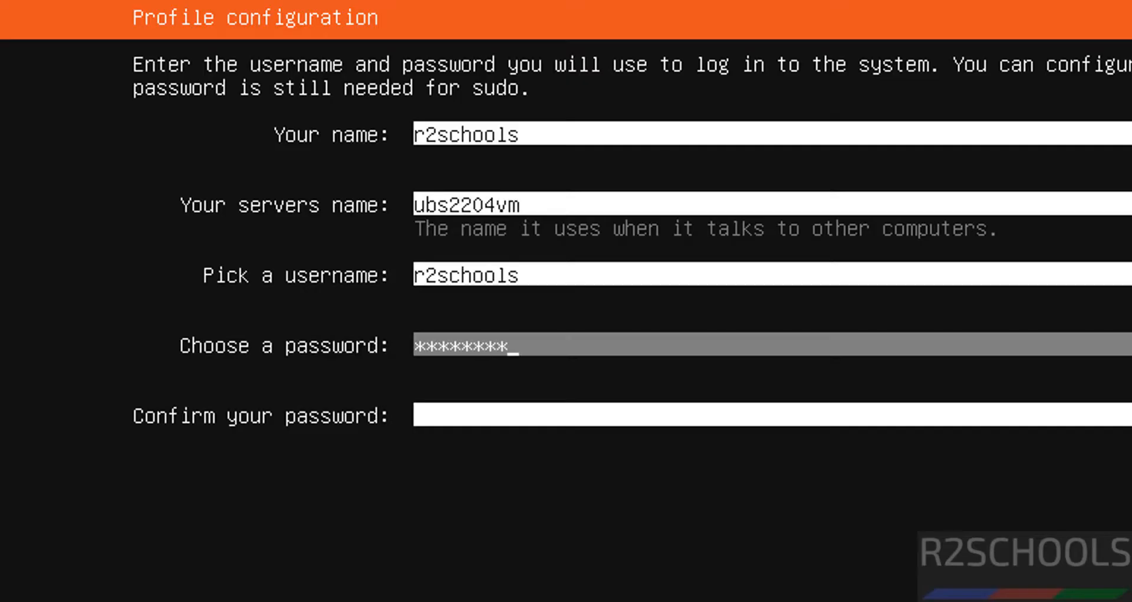
key(Tab)
text(*********)
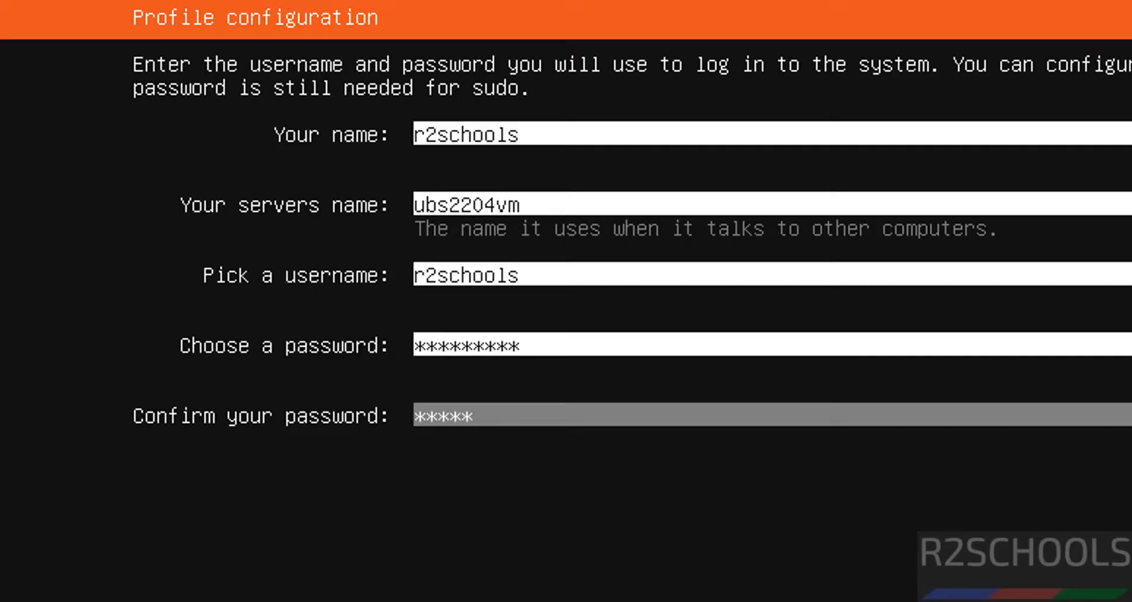
key(Tab)
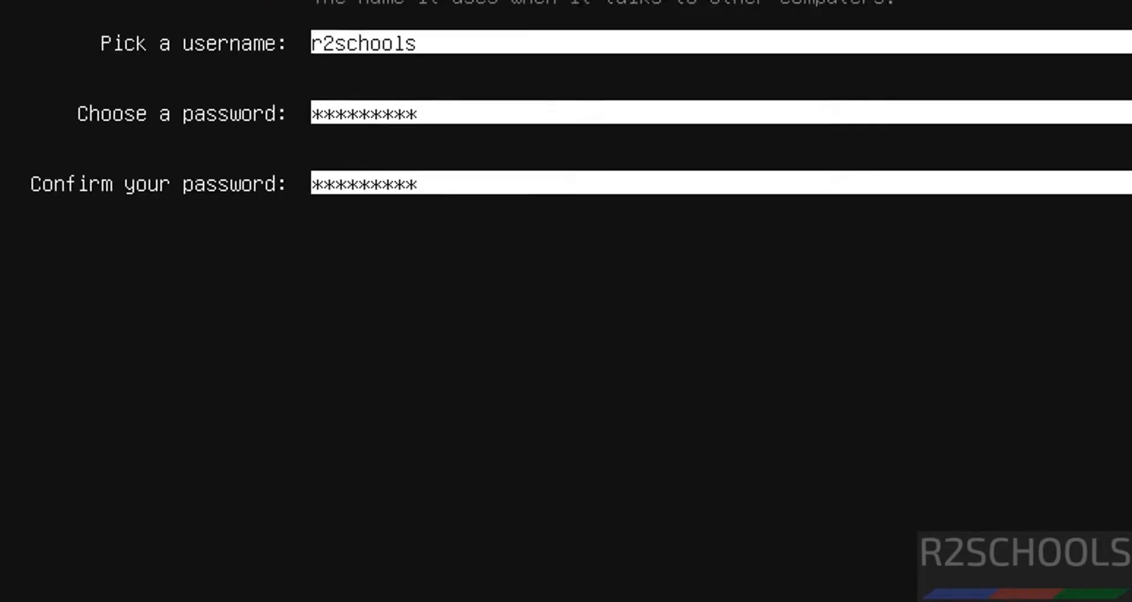
key(Return)
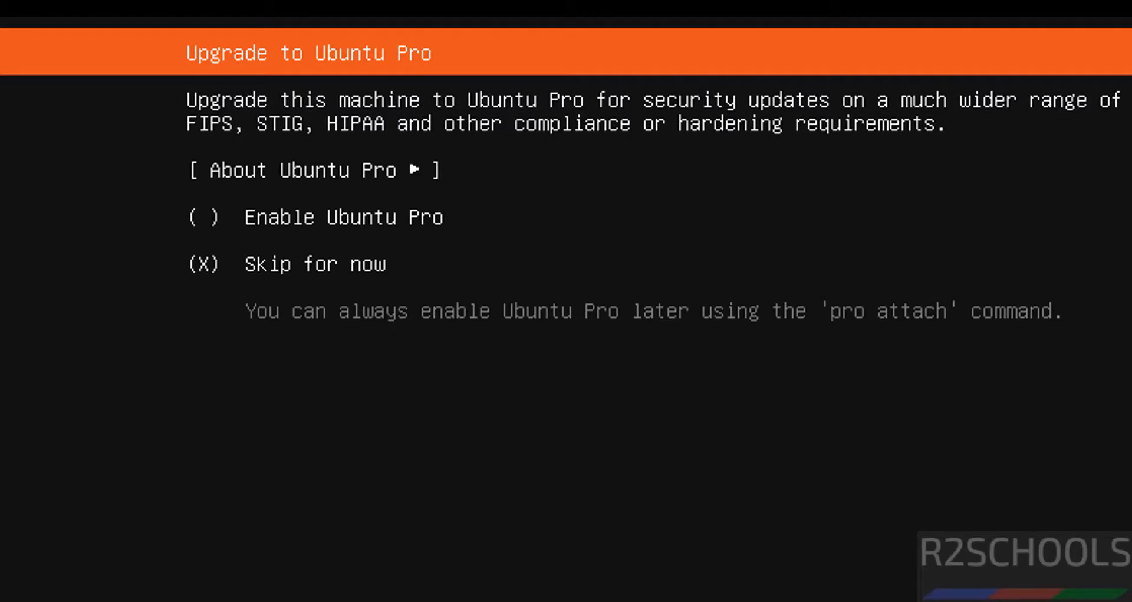
Step: Skip Ubuntu Pro for now and enable installation of the OpenSSH server without importing an SSH key
key(Return)
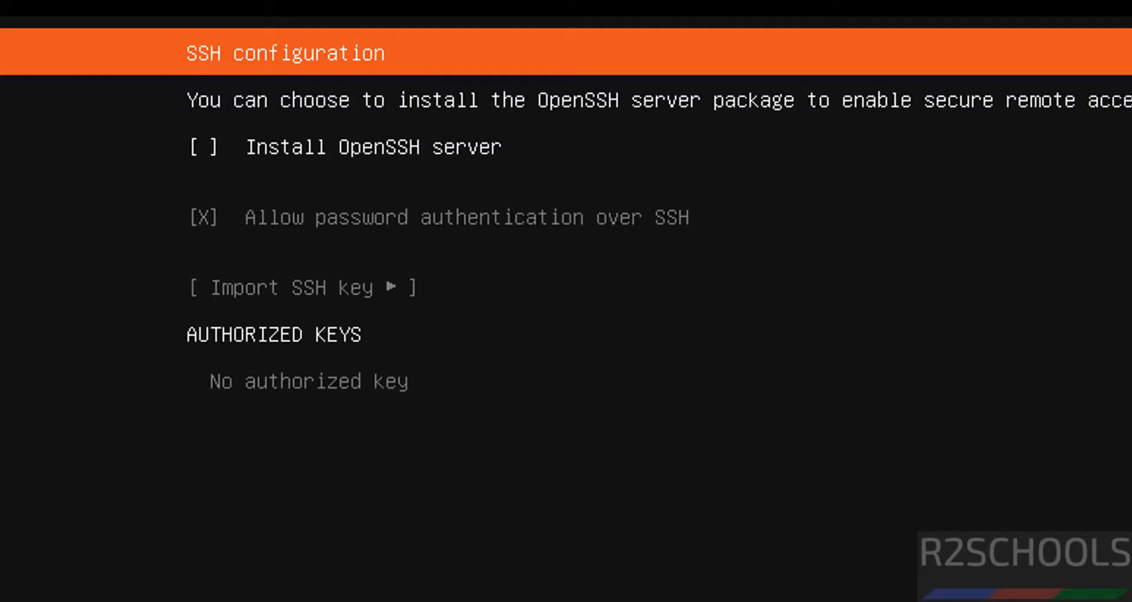
key(space)
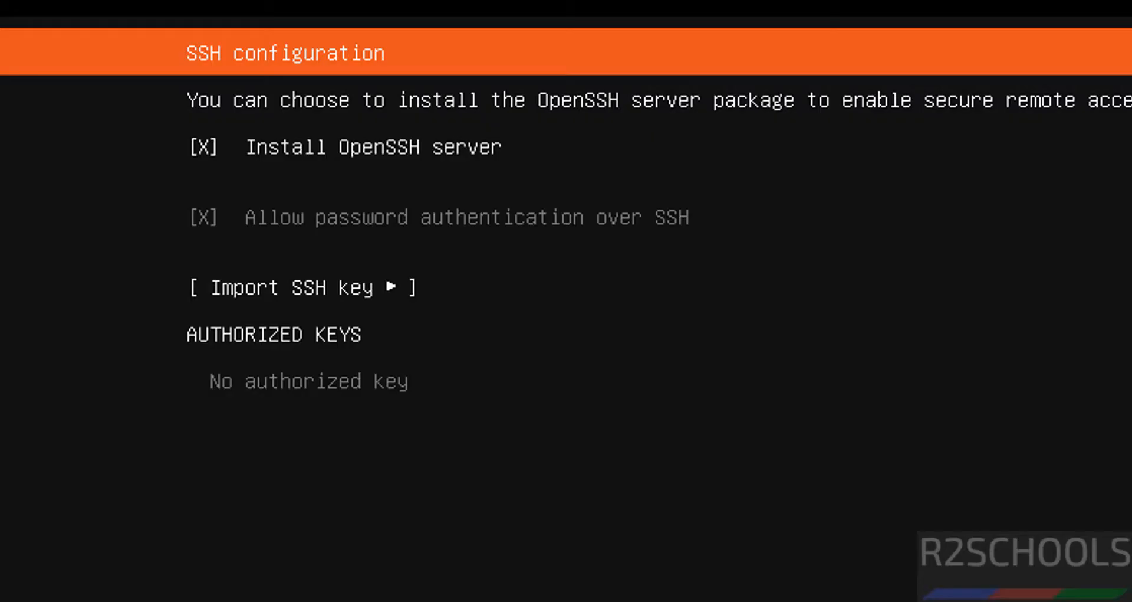
key(Down)
key(Down)
key(Return)
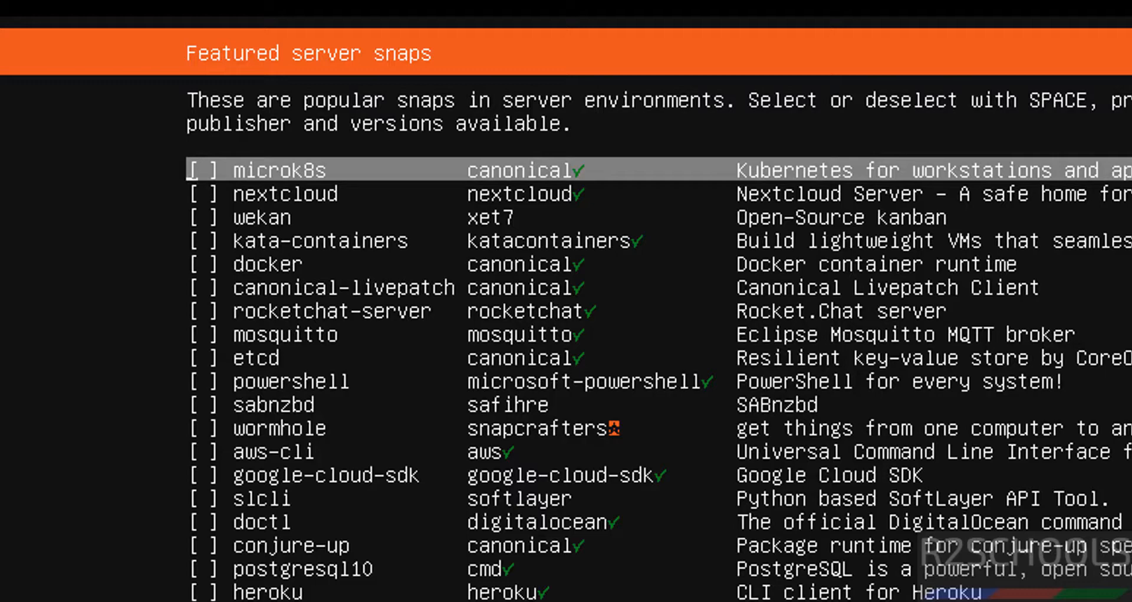
Step: Leave all featured server snaps unselected and continue the installation
key(space)
key(space)
key(Tab)
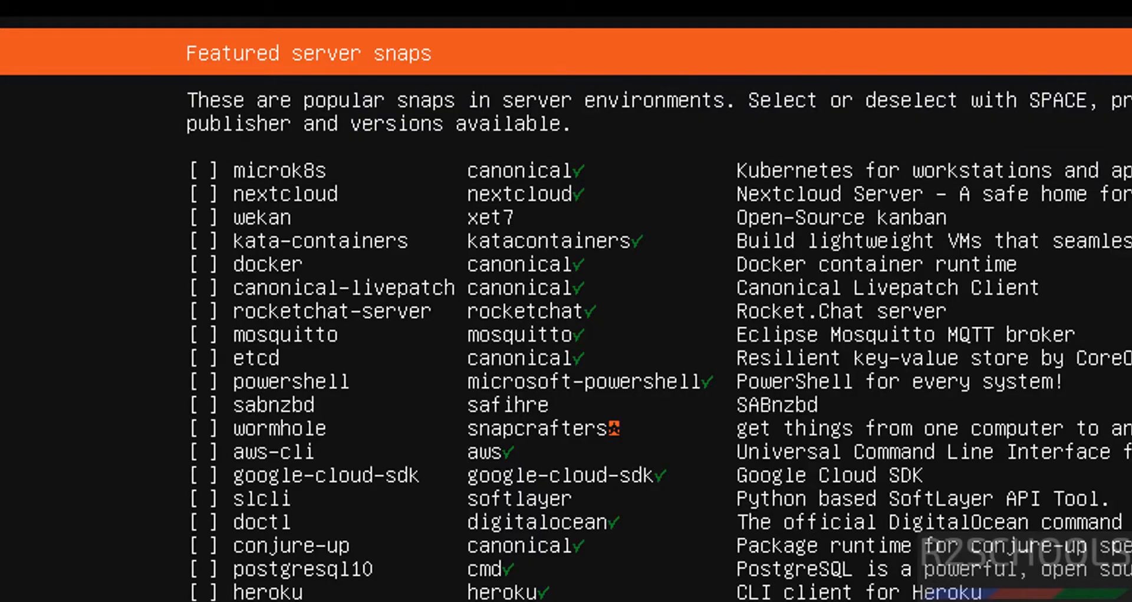
key(Return)
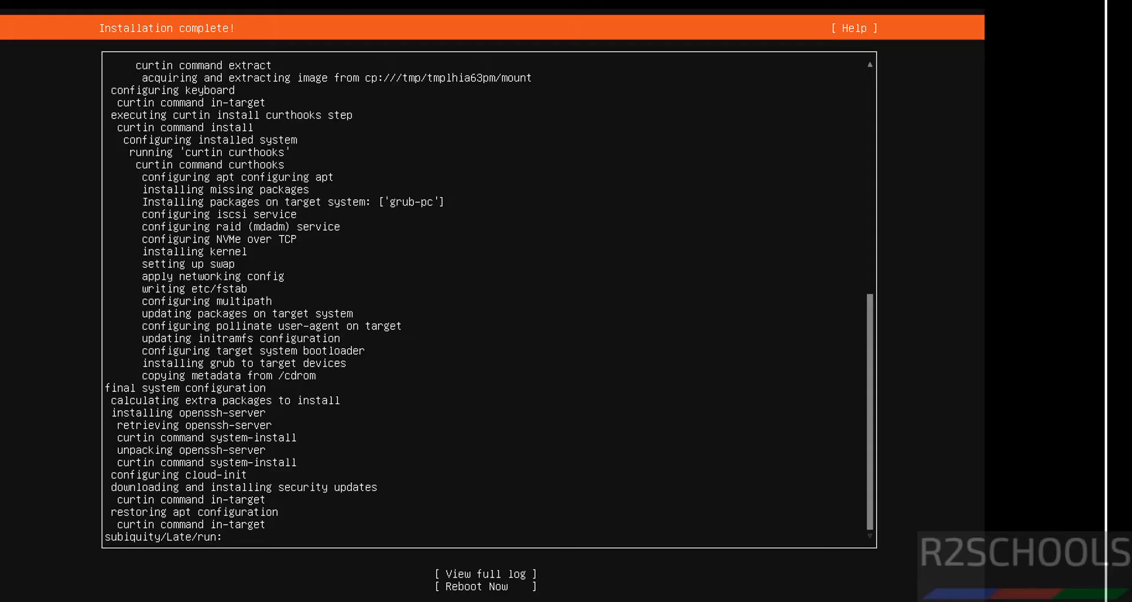
Step: Reboot the machine from the completed installer and answer the request to remove the installation medium
key(Tab)
key(Tab)
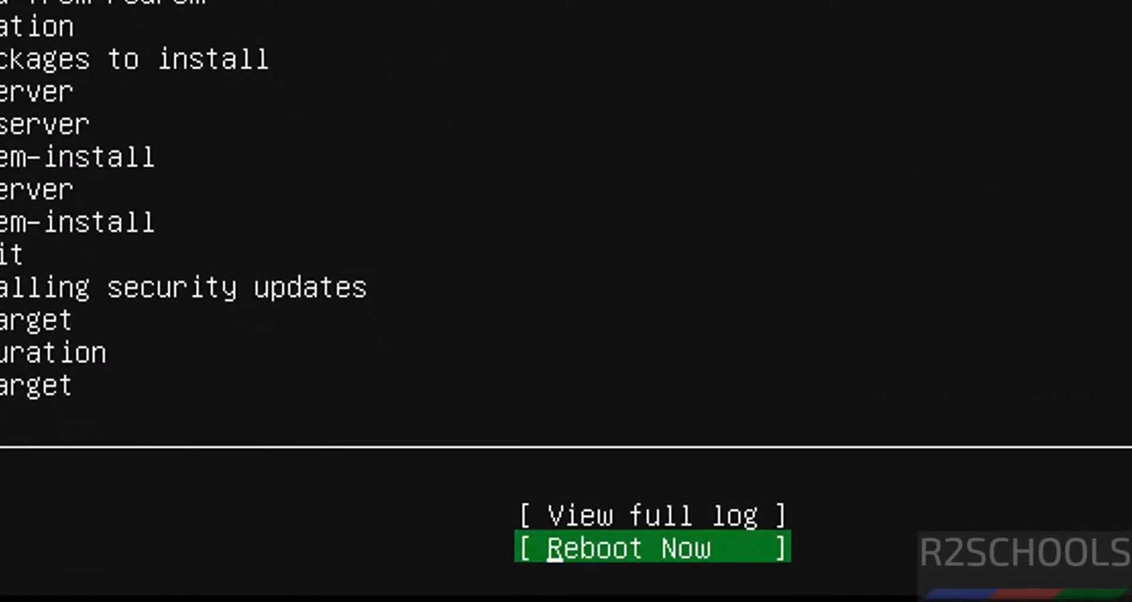
key(Return)
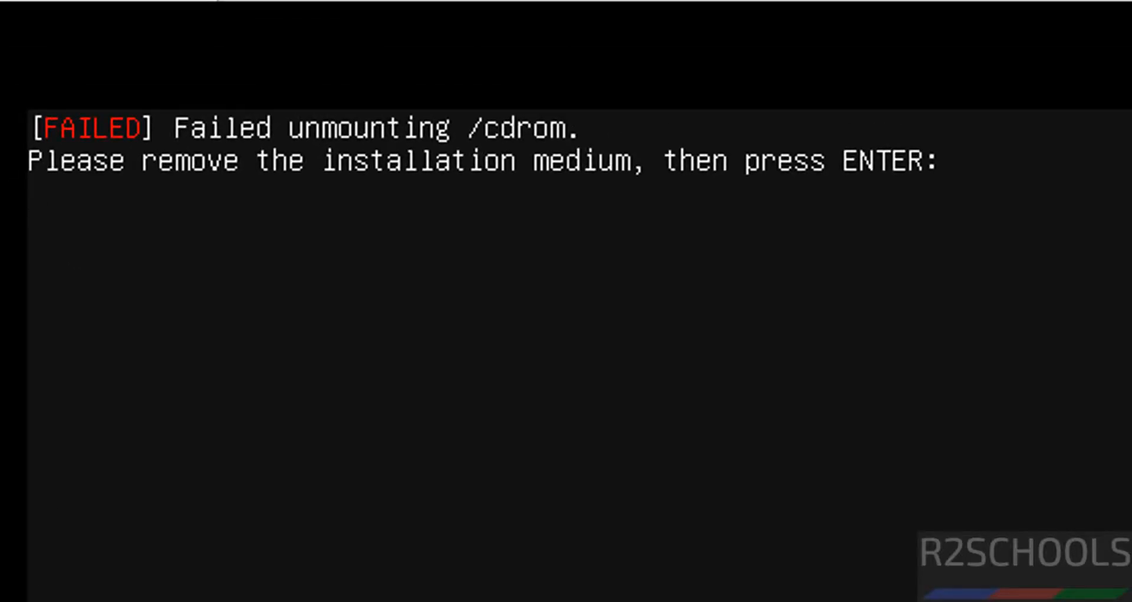
key(Return)
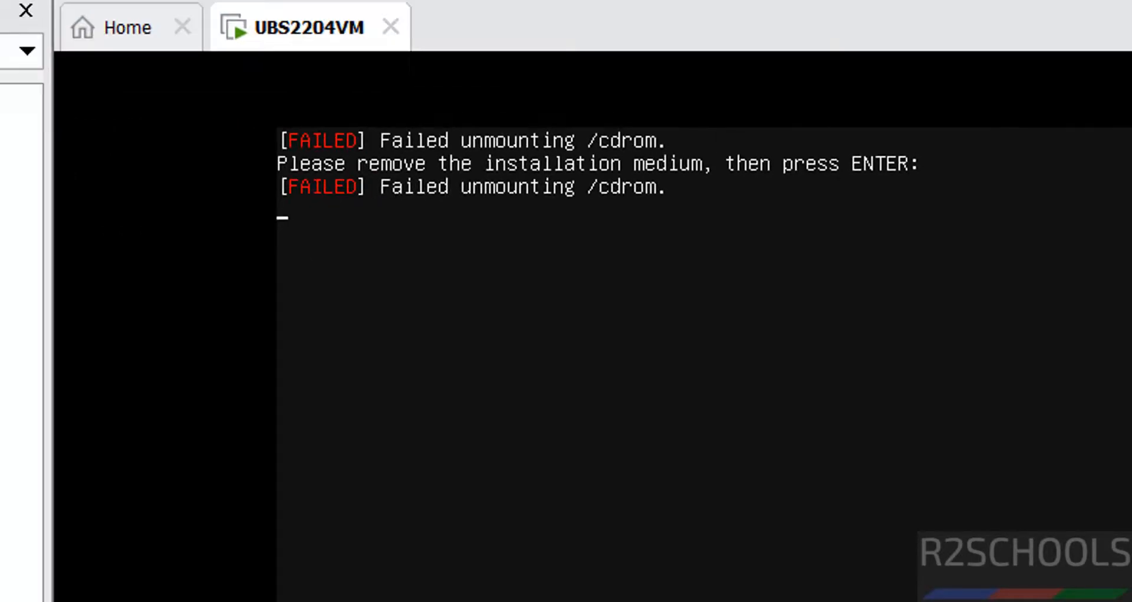
Step: Turn off Connect at power on for UBS2204VM's CD/DVD (SATA) drive, save the settings and continue the reboot
right_click(139, 442)
click(44, 531)
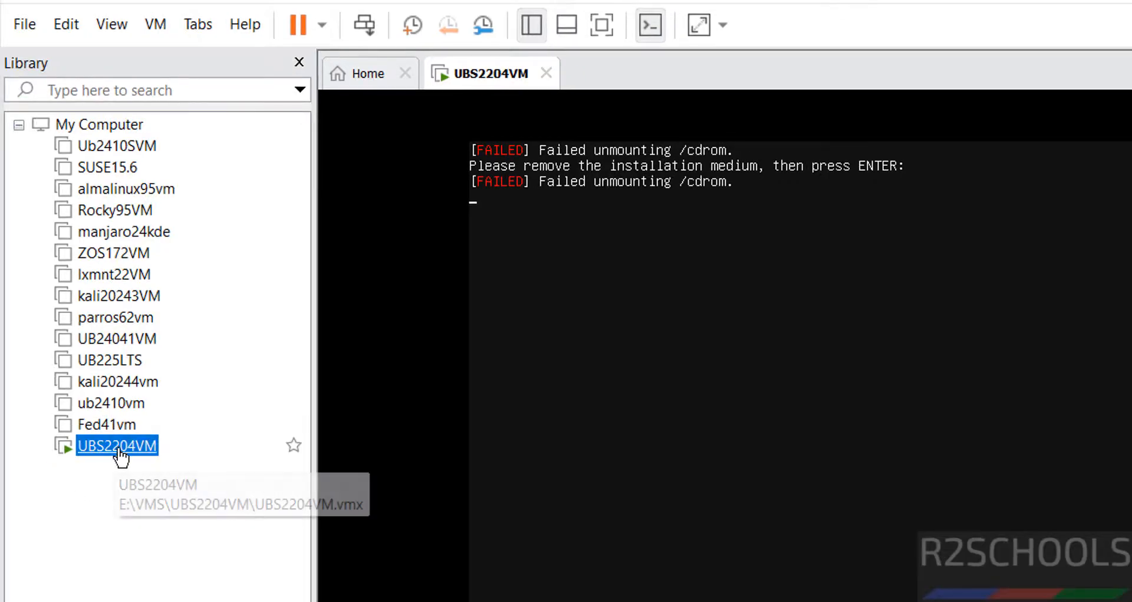
right_click(119, 447)
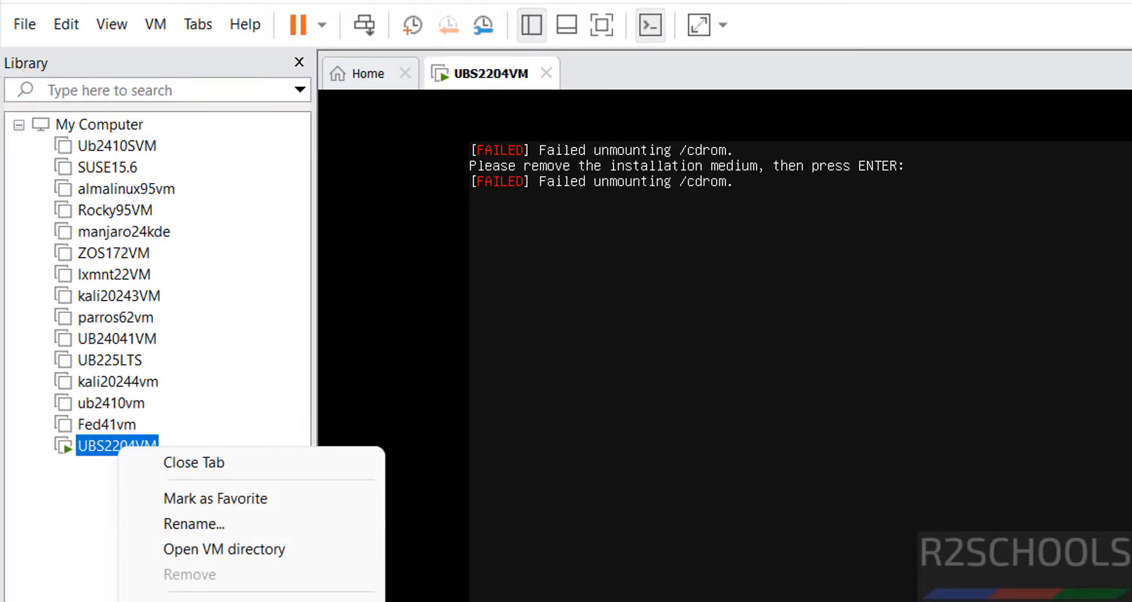
click(188, 598)
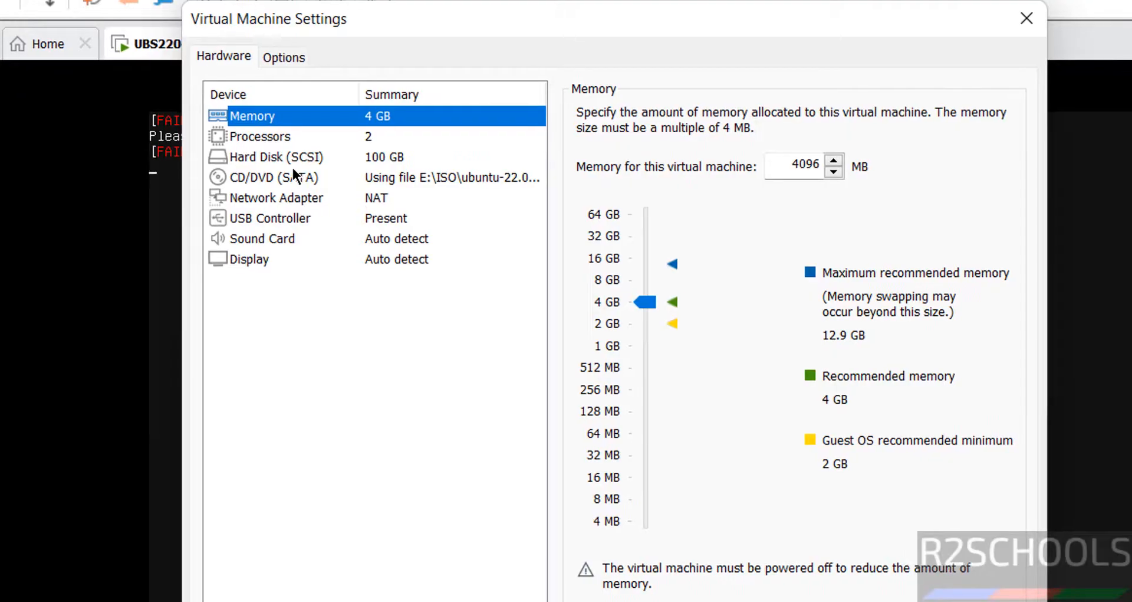
click(293, 176)
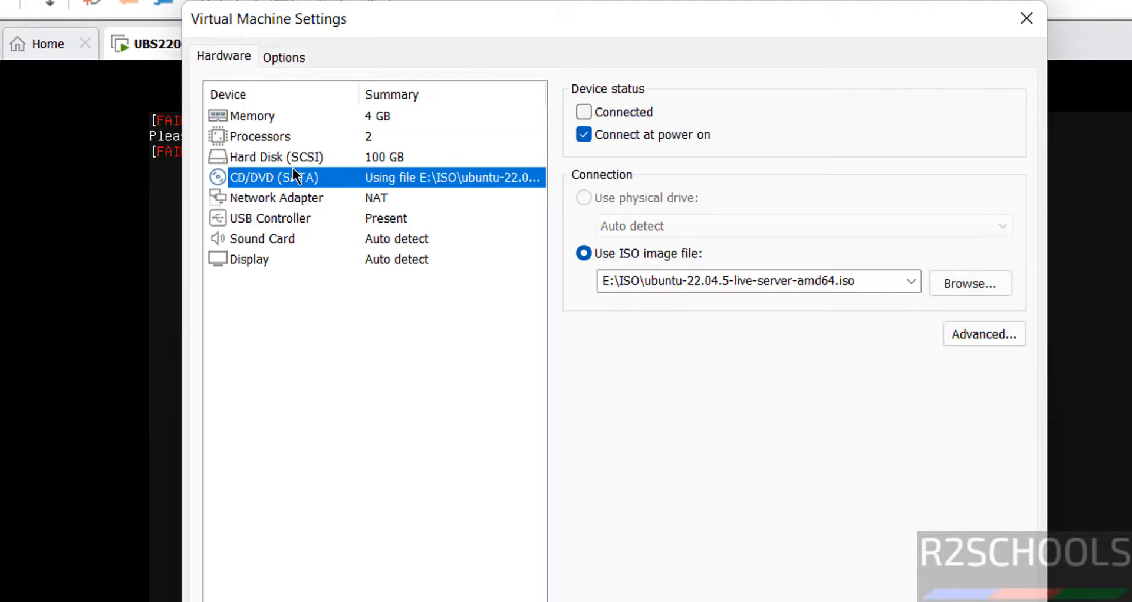
click(652, 130)
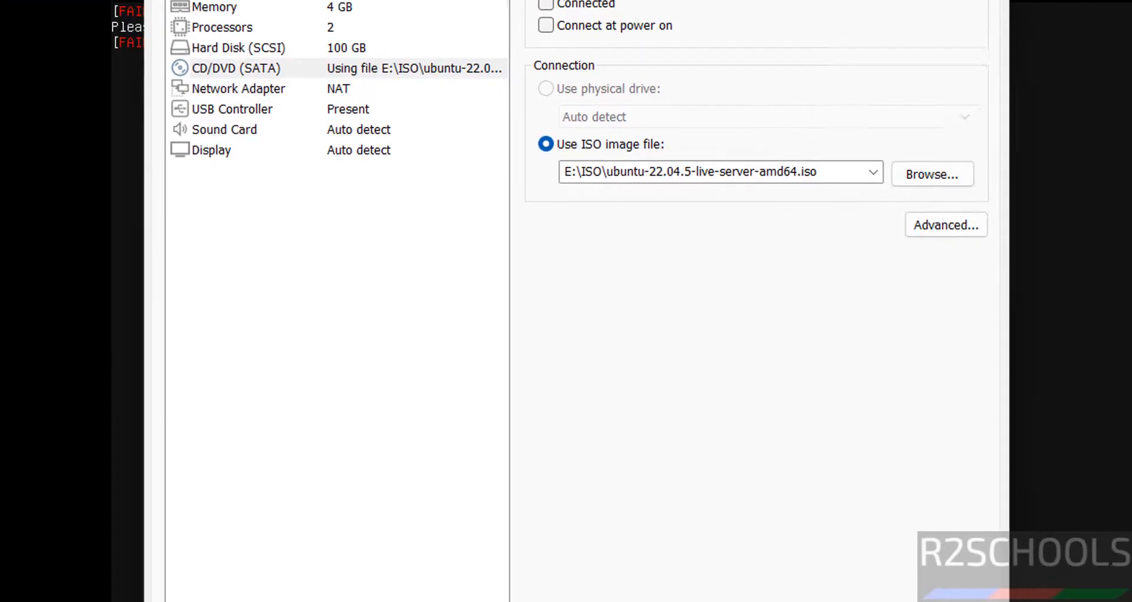
click(736, 601)
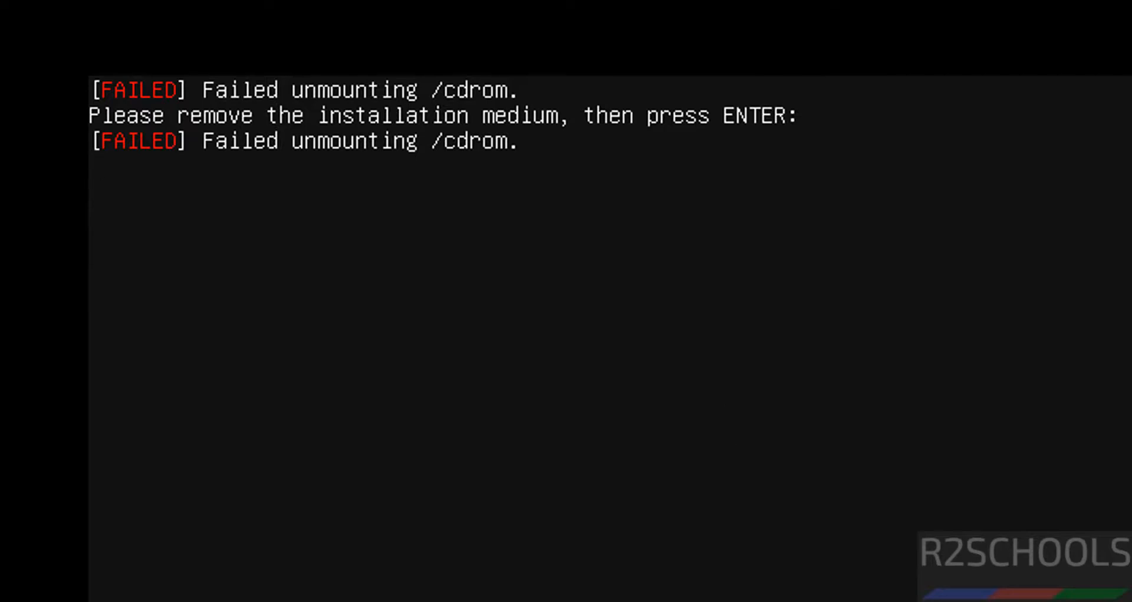
key(Return)
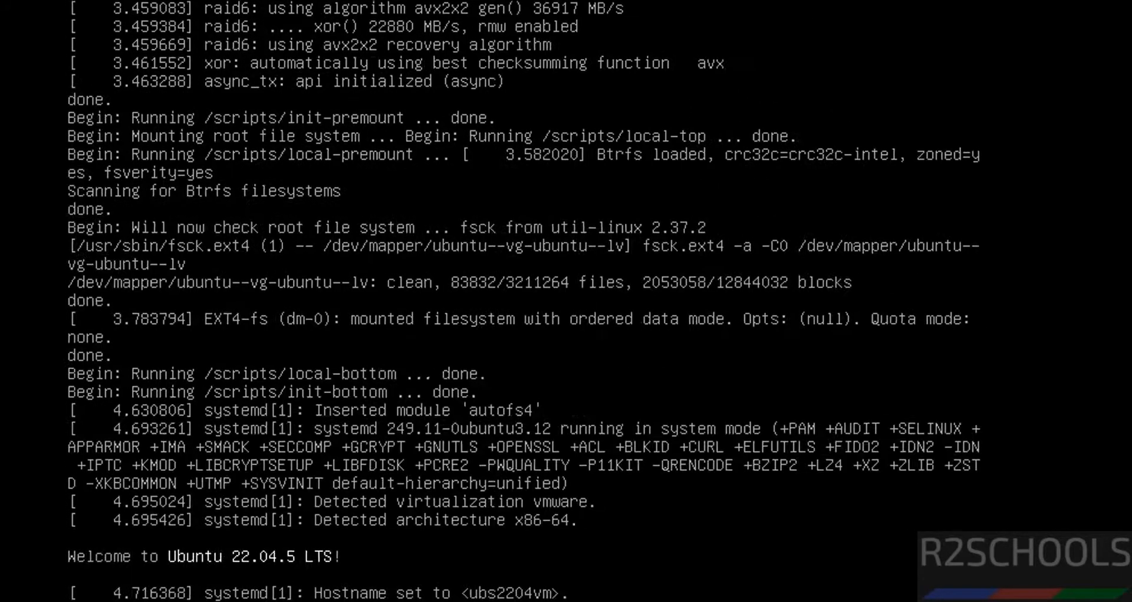
Step: Log in to the server console as r2schools with the account password and clear the terminal
key(Return)
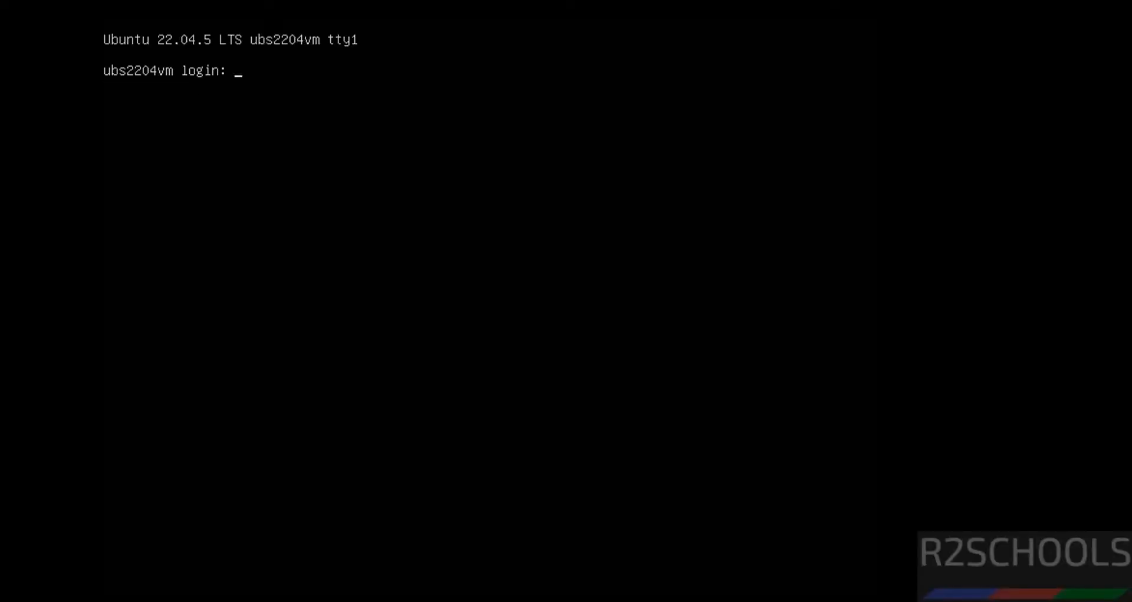
text(r2schools)
key(Return)
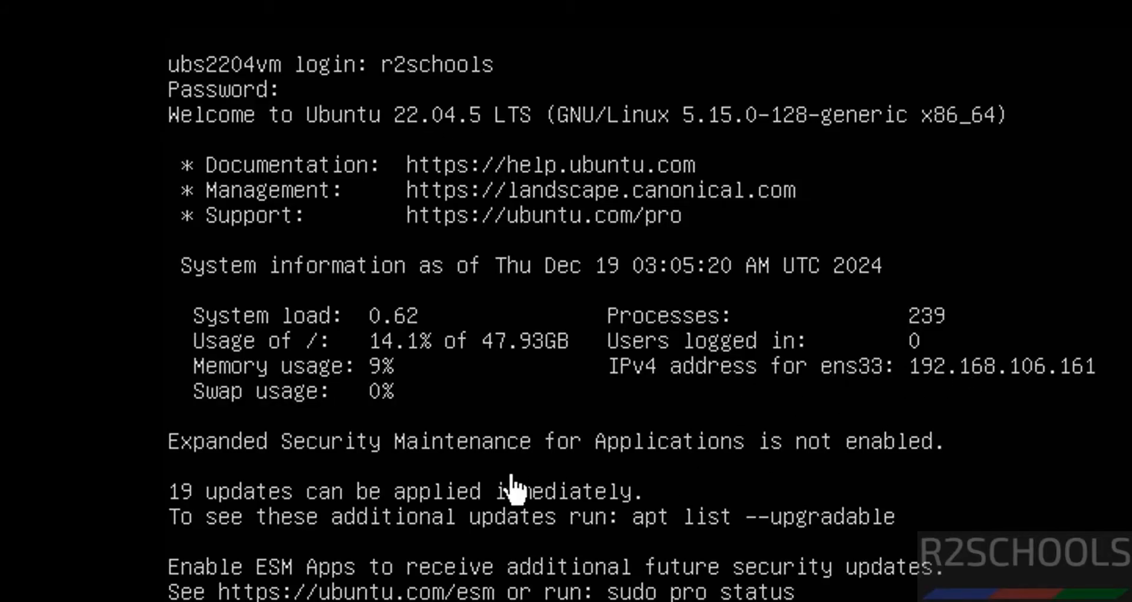
key(ctrl+l)
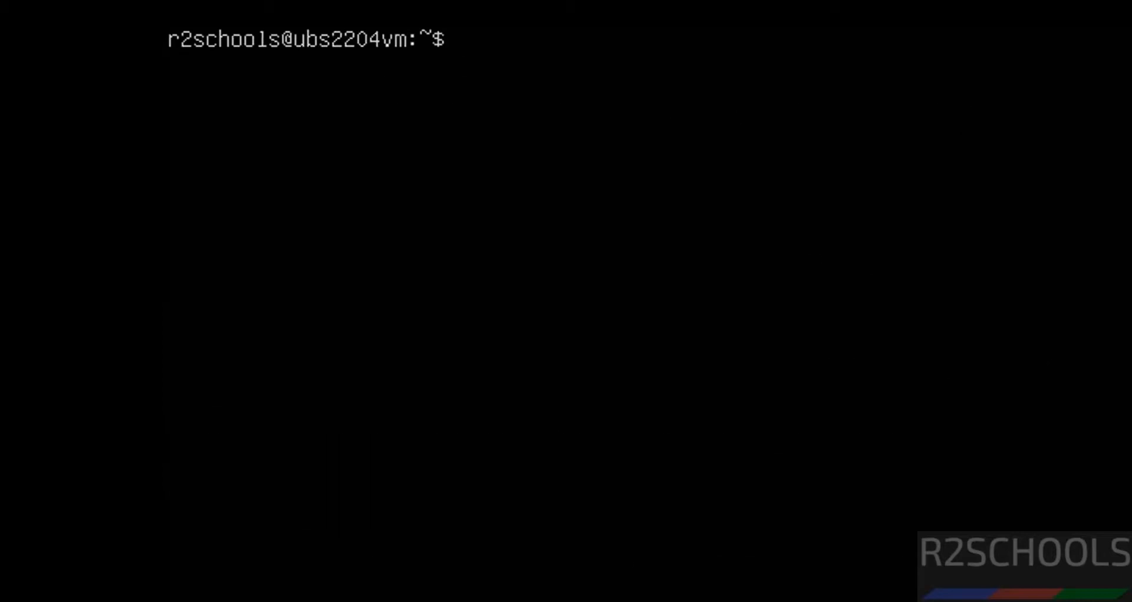
Step: Display the operating system details with more /etc/os-release and try to list the network interfaces with ifconfig
text(more /etc/os-release)
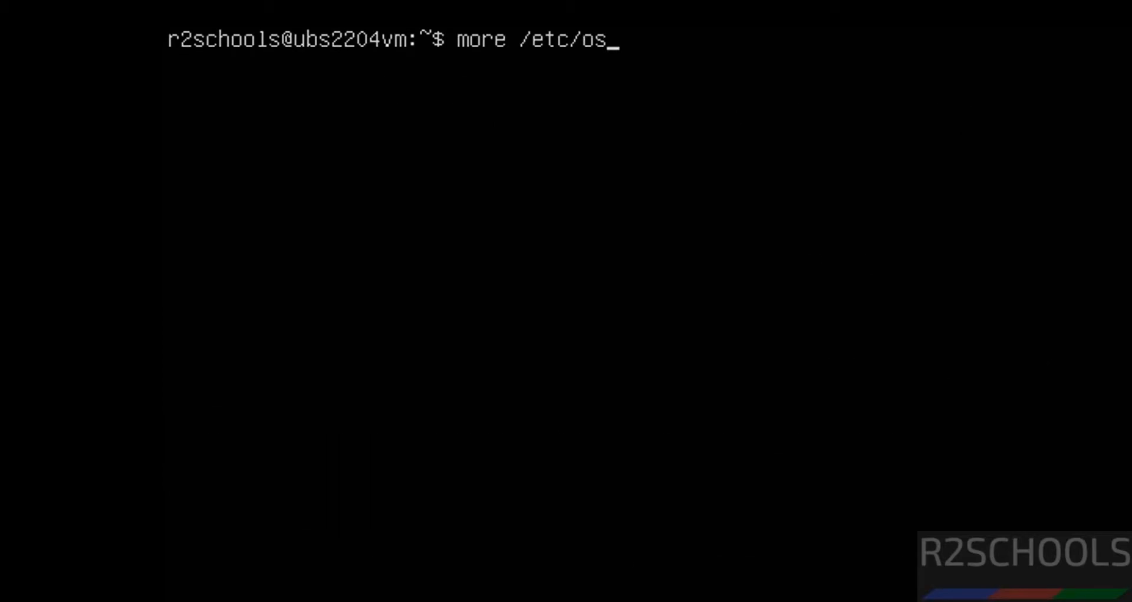
key(Return)
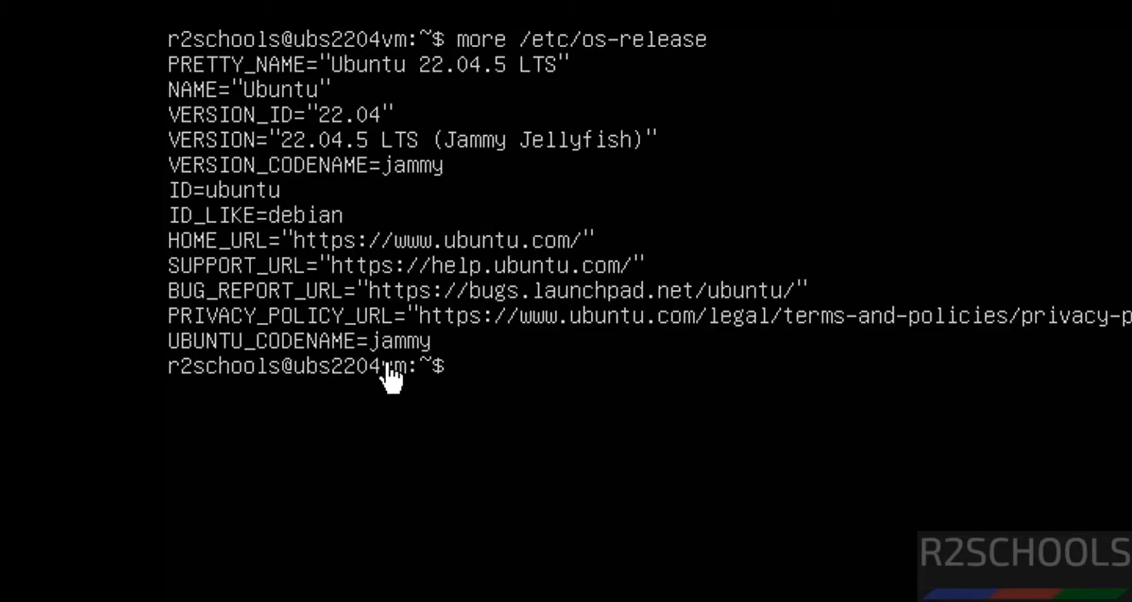
text(ifconfig)
key(Return)
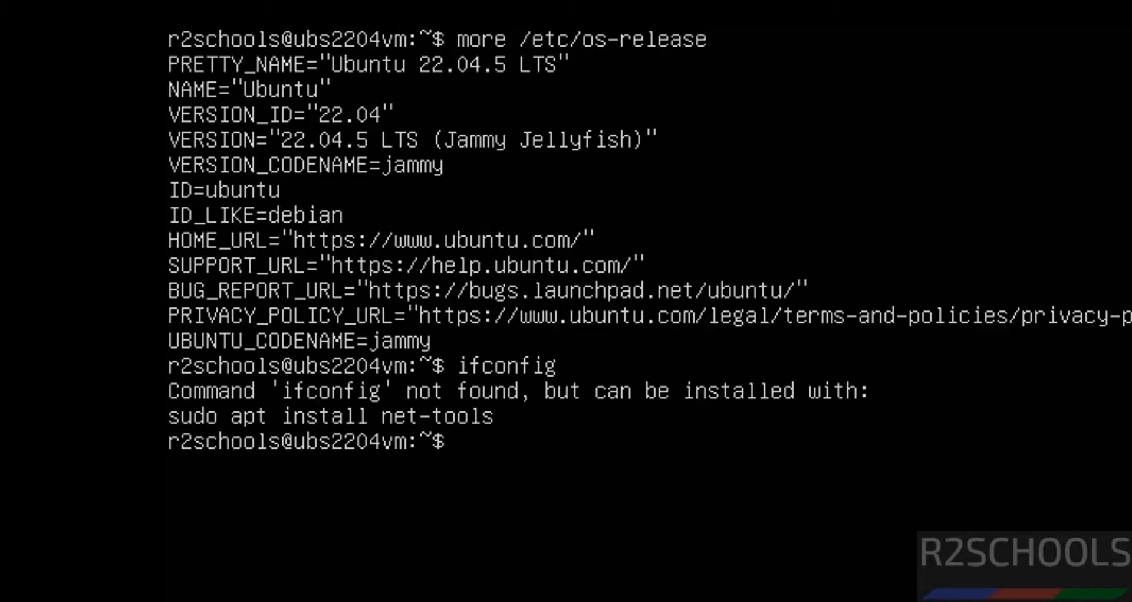
Step: Install the net-tools package with sudo apt install net-tools, authorizing it with the sudo password
text(sudo apt install)
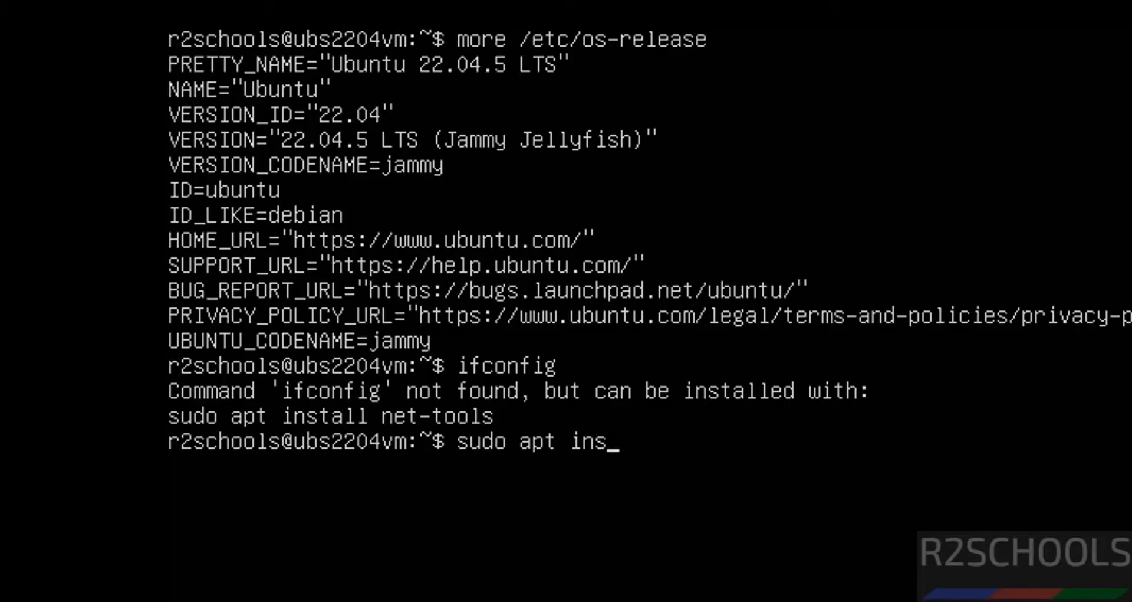
key(BackSpace)
text(l net-tools)
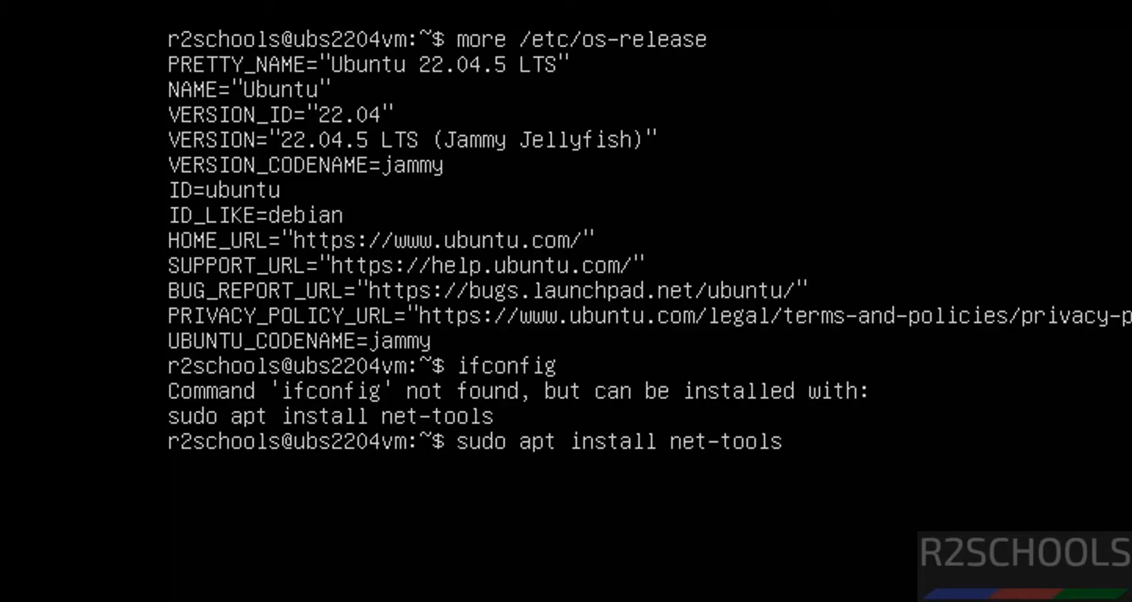
key(Return)
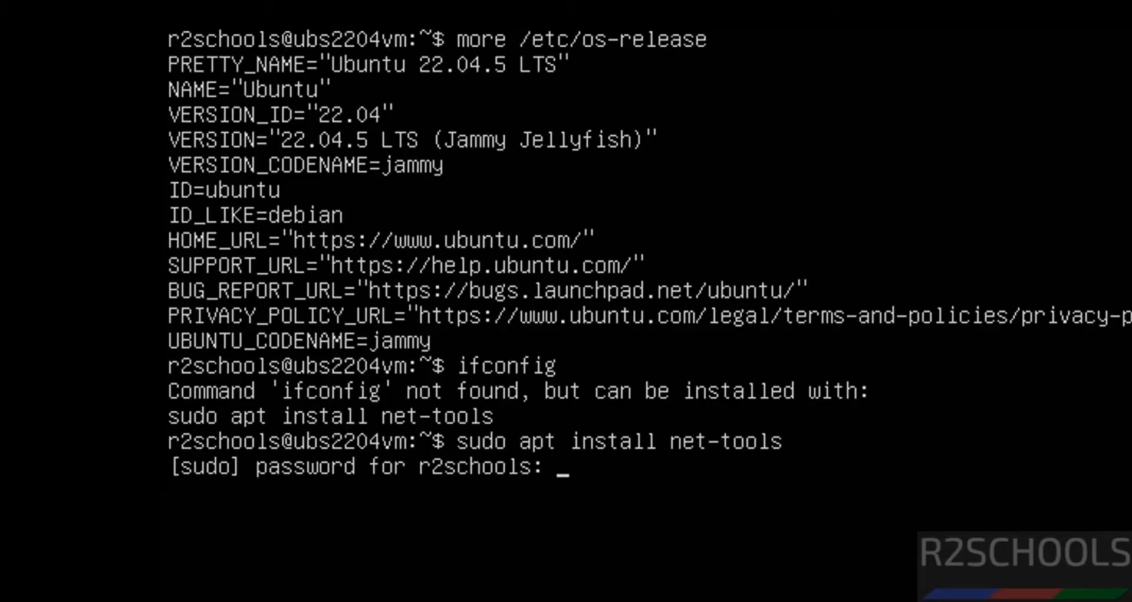
key(Return)
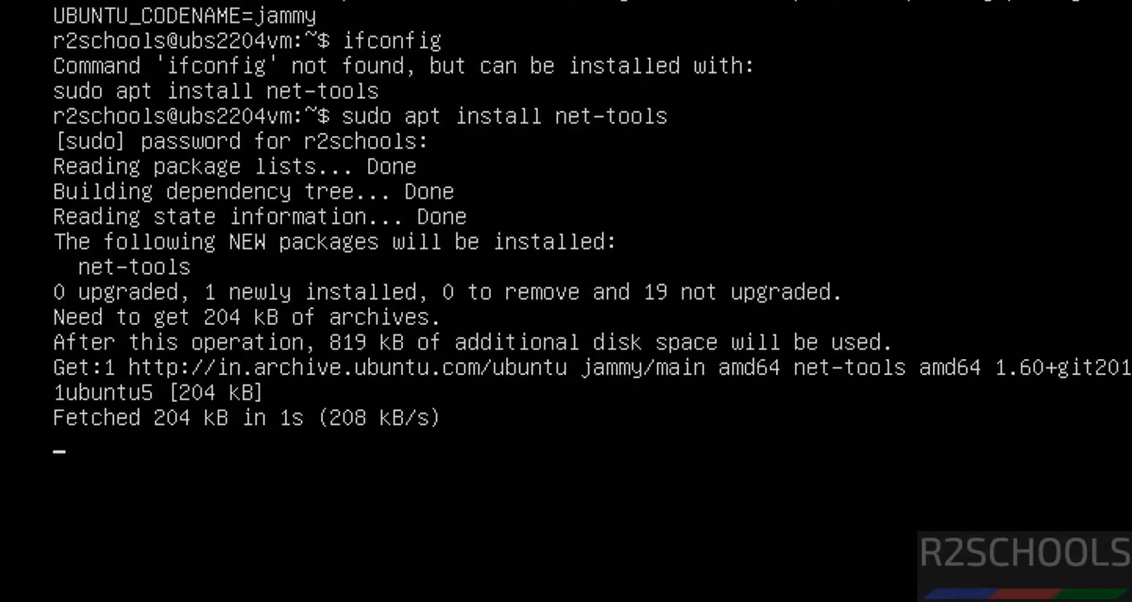
Step: Clear the terminal and display the network interface addresses with ip addr
text(ip)
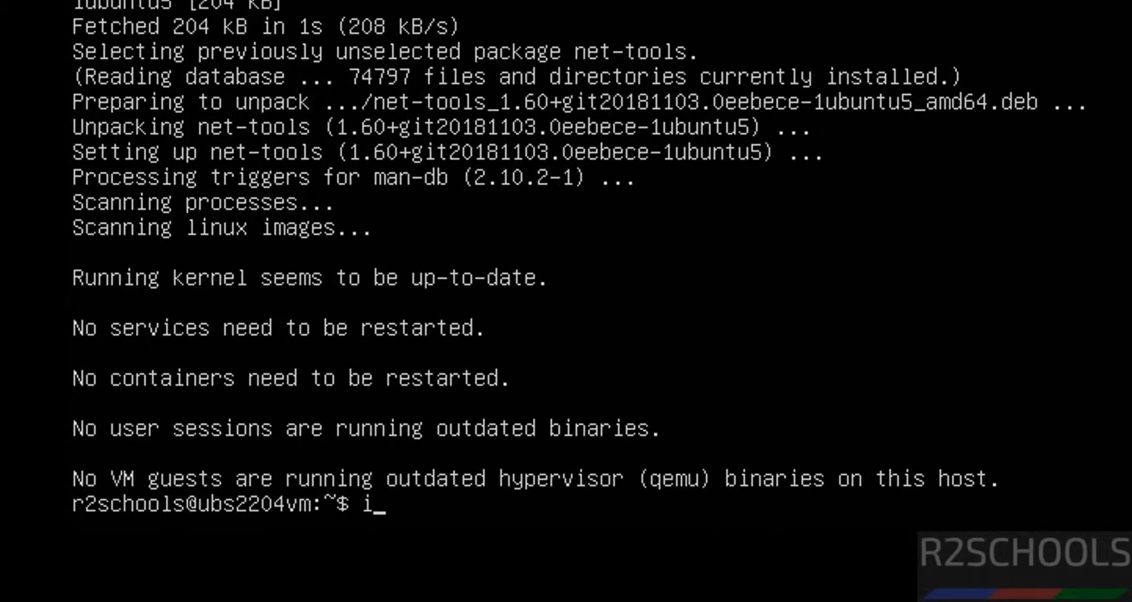
key(BackSpace)
key(BackSpace)
key(ctrl+l)
text(ip a)
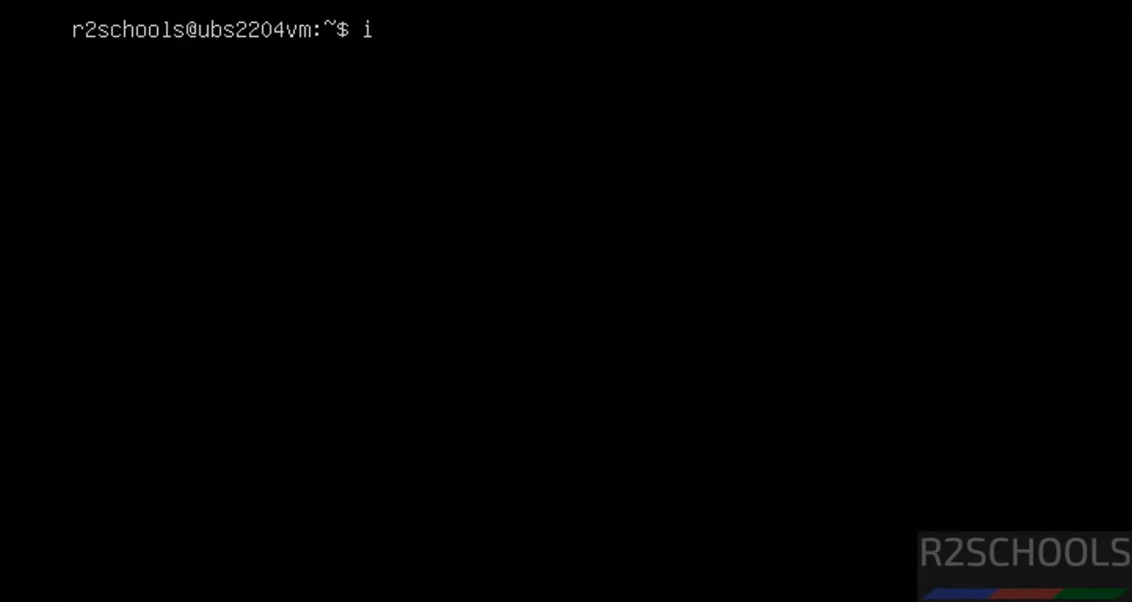
text(ddr)
key(Return)
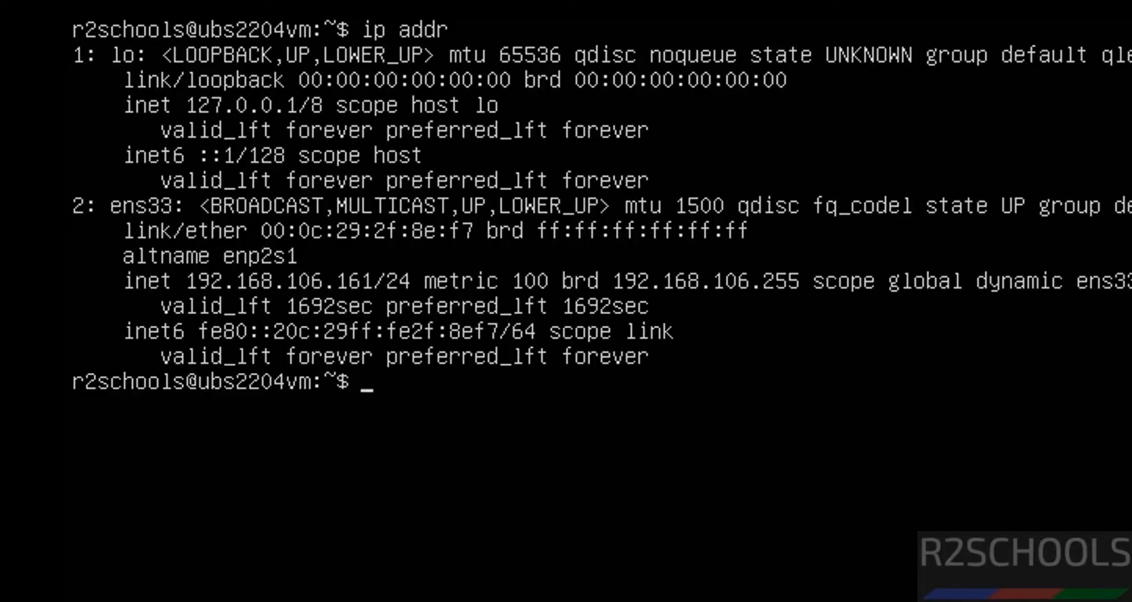
Step: List the network interface configuration with ifconfig
text(ifocnfig)
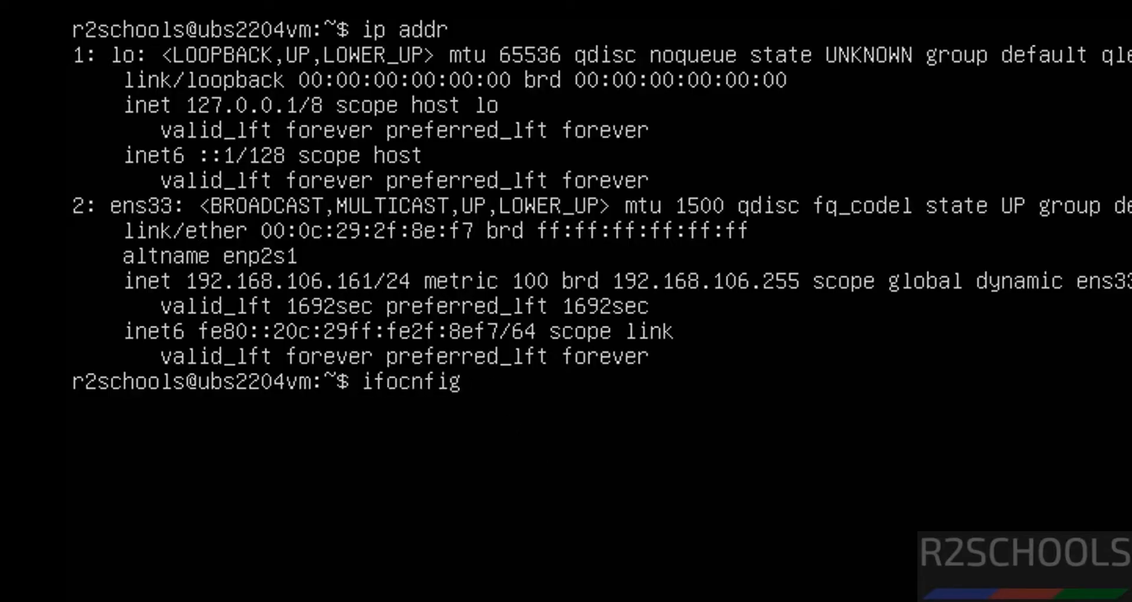
key(BackSpace)
key(BackSpace)
key(BackSpace)
key(BackSpace)
key(BackSpace)
key(BackSpace)
key(BackSpace)
key(BackSpace)
text(ifconfig)
key(Return)
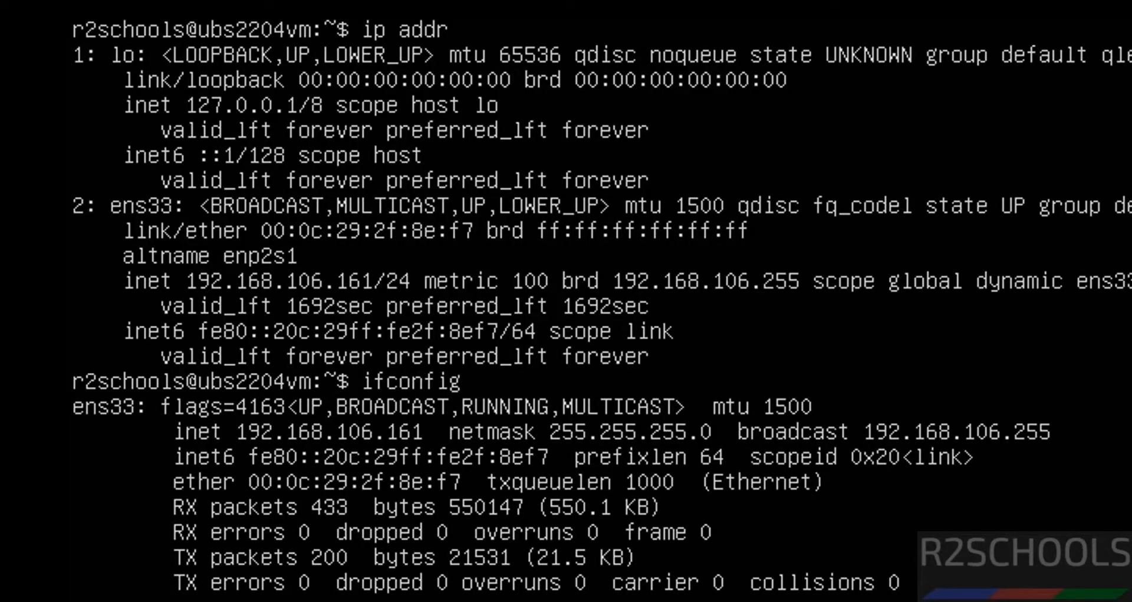
Step: Clear the terminal, then refresh and upgrade all packages with sudo apt update && sudo apt upgrade, accepting the upgrade with y
key(ctrl+l)
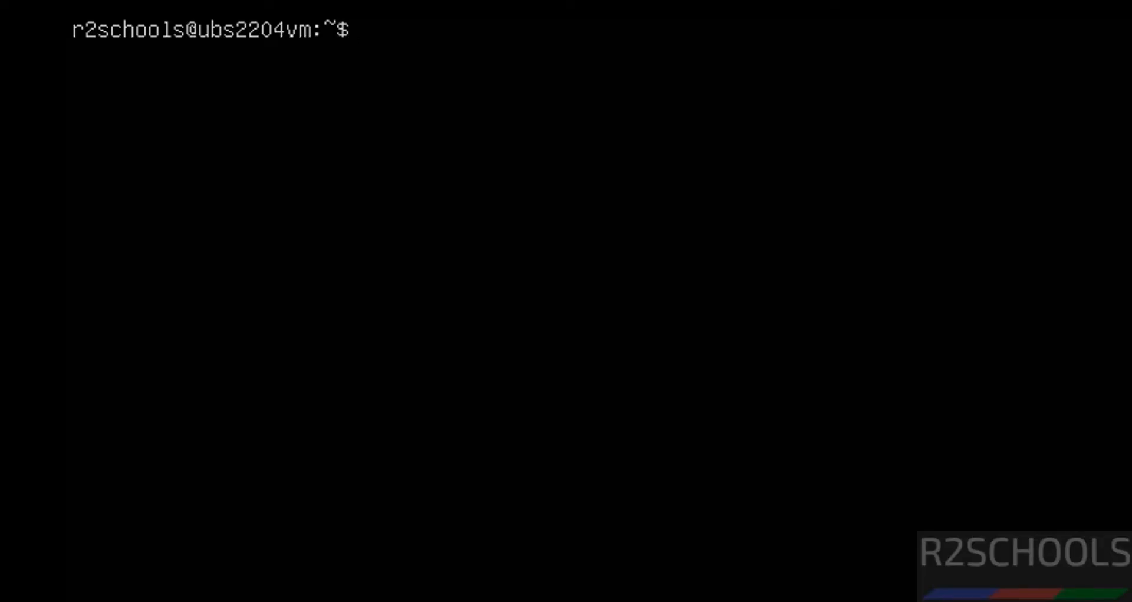
text(sudo a)
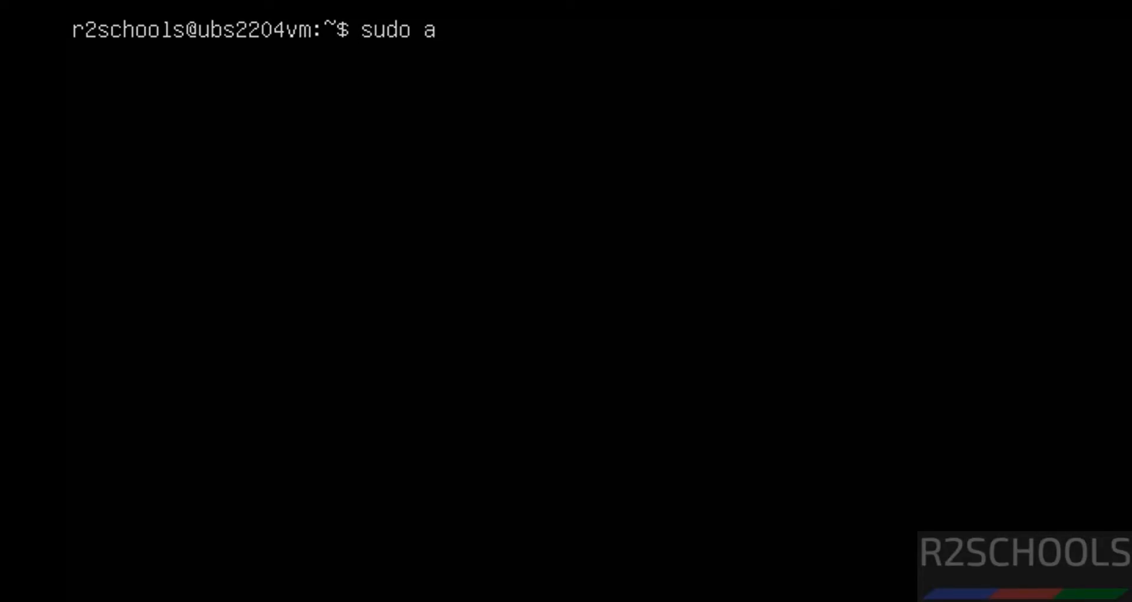
text(pt update)
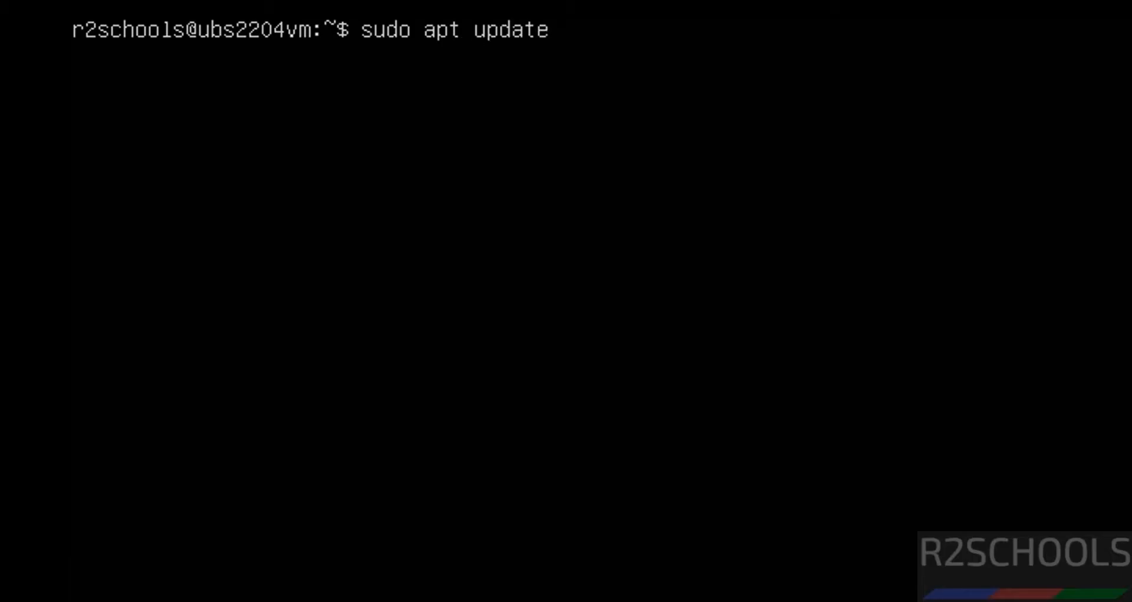
text( && sudo apt upgrade)
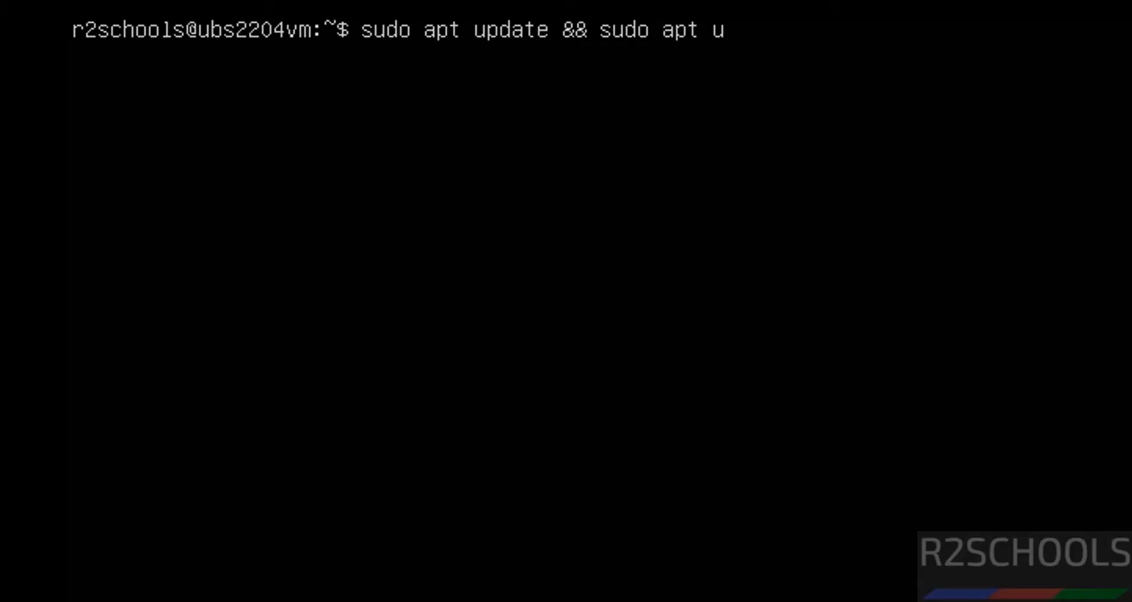
key(Return)
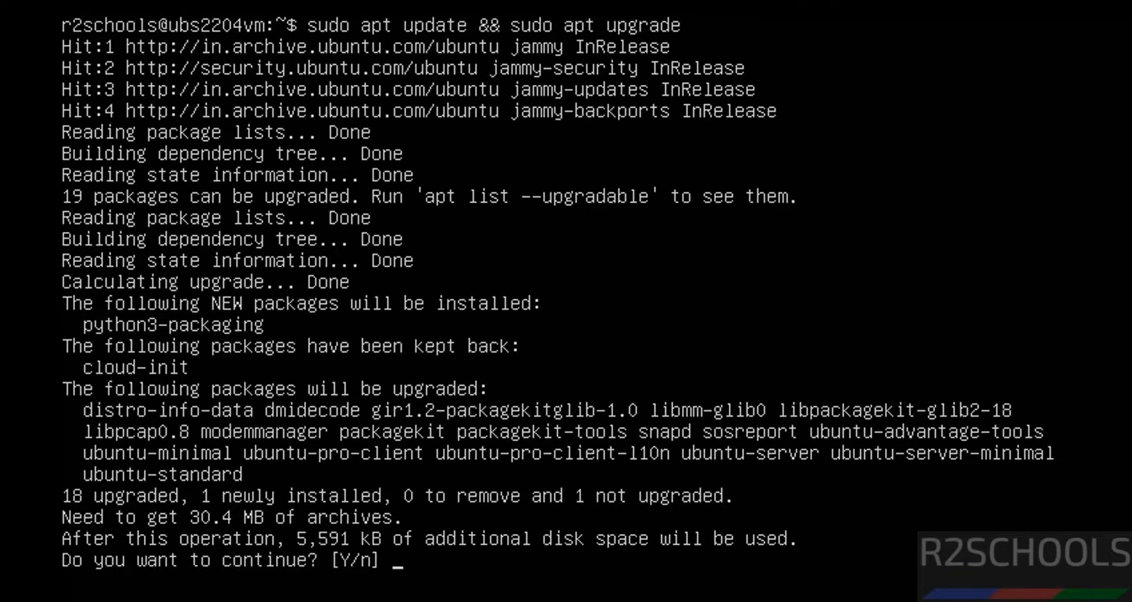
text(y)
key(Return)
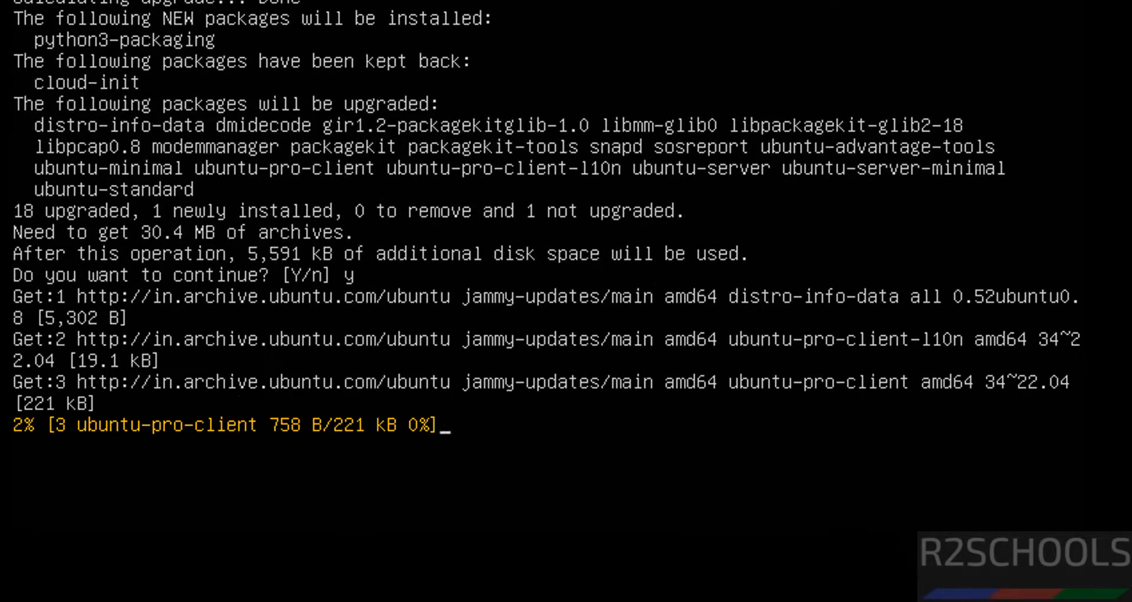